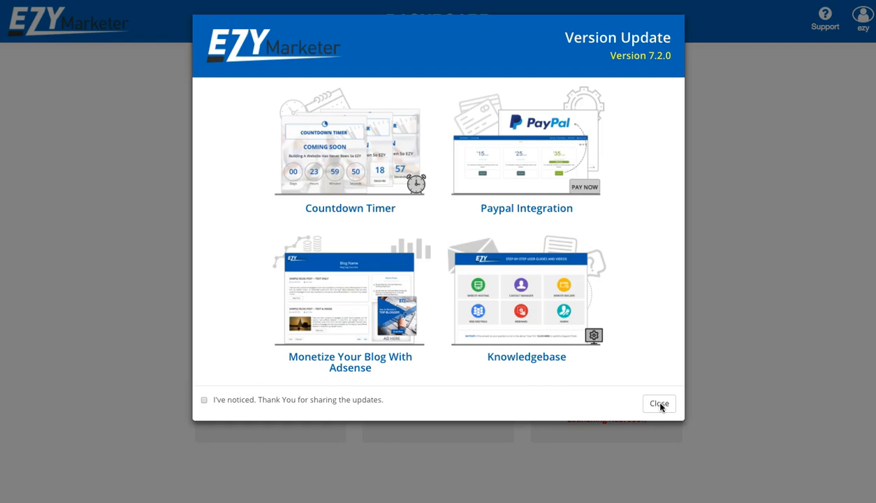
Dismiss the version update notice and open the ANOTHER TEST site in the Website Builder editor
left_click(660, 404)
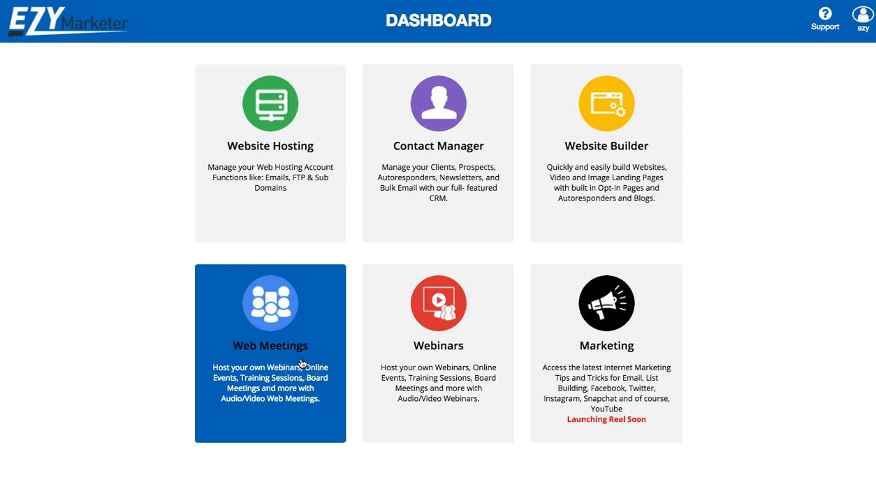
left_click(616, 151)
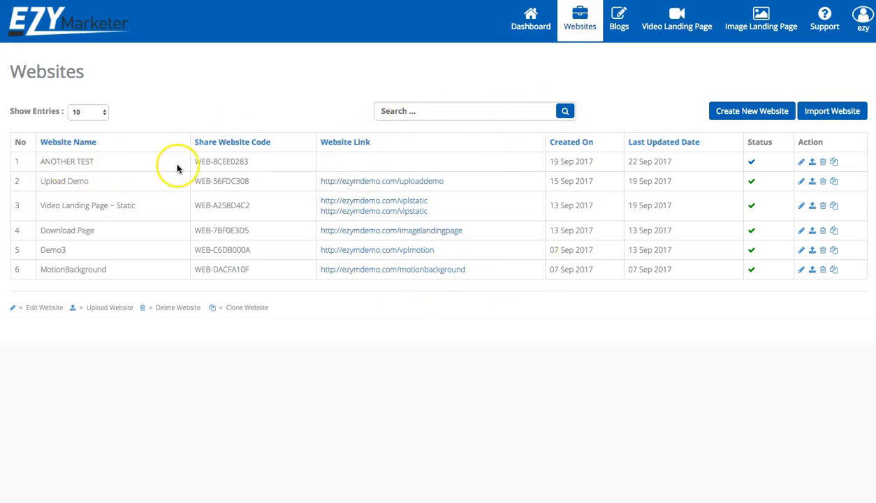
left_click(800, 162)
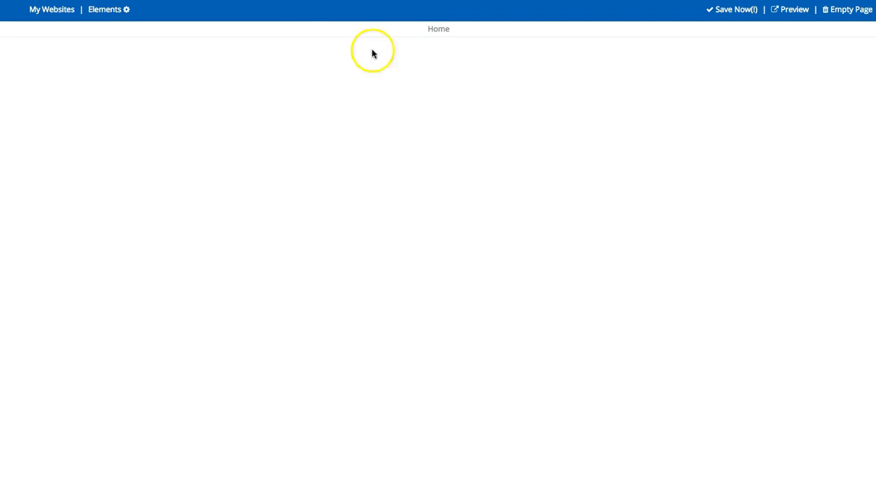
Drag the Countdown Timer template from Elements > Content onto the Home page
left_click(107, 11)
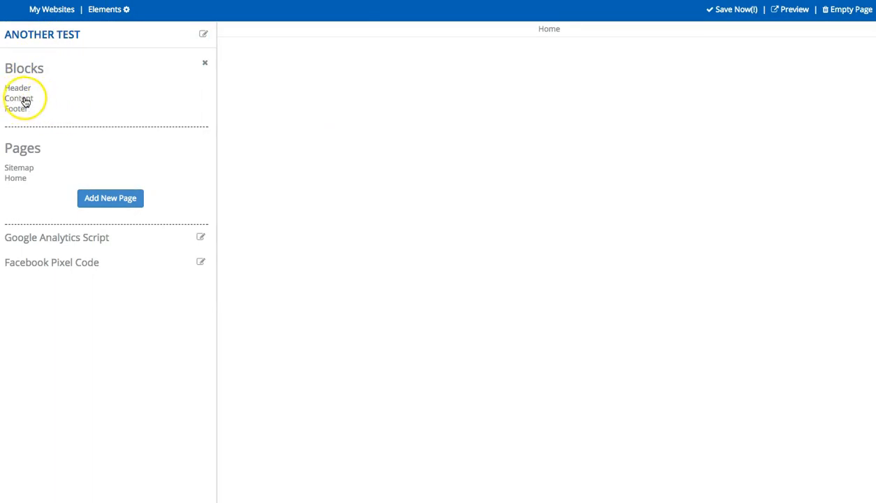
left_click(26, 102)
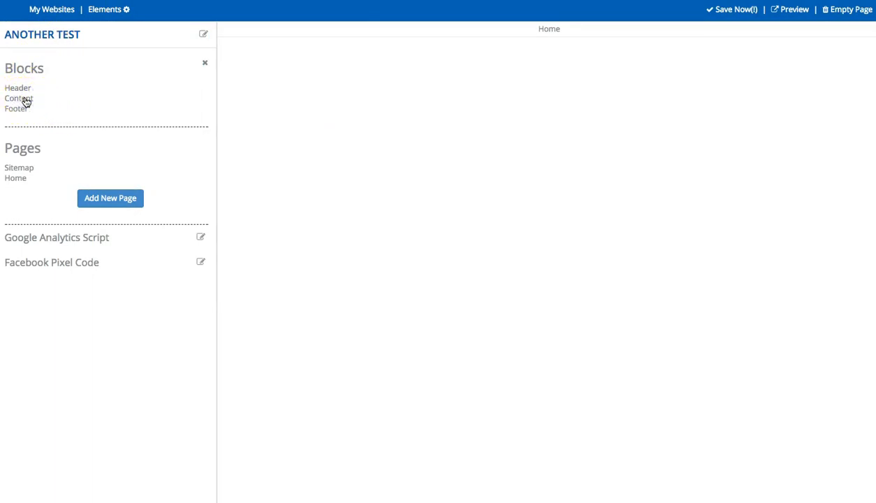
scroll(83, 115, "down", 10)
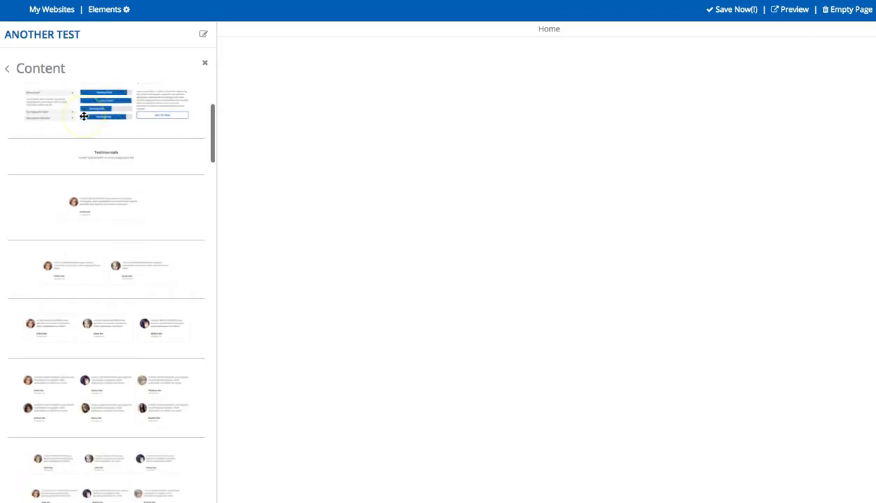
scroll(84, 115, "down", 15)
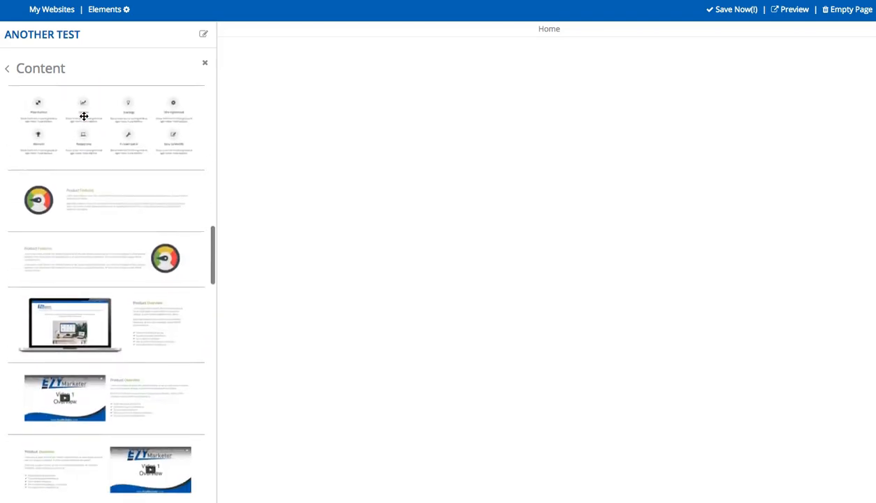
scroll(84, 116, "down", 20)
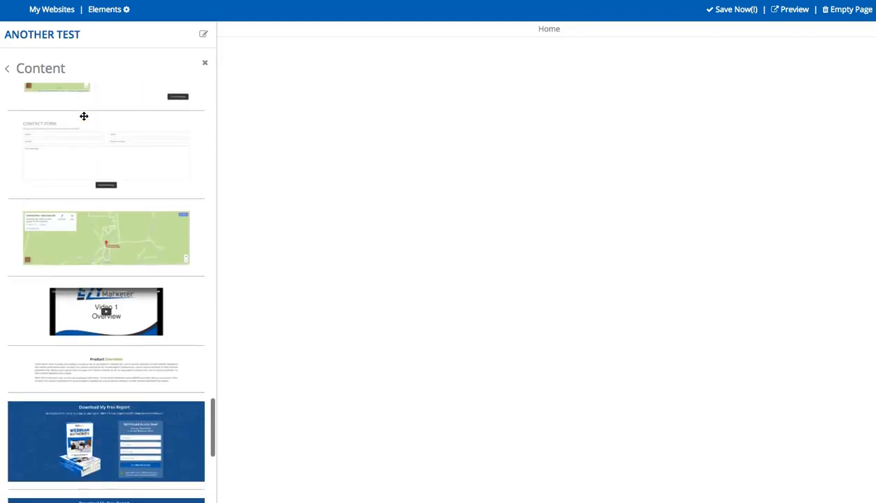
left_click_drag(111, 274, 553, 211)
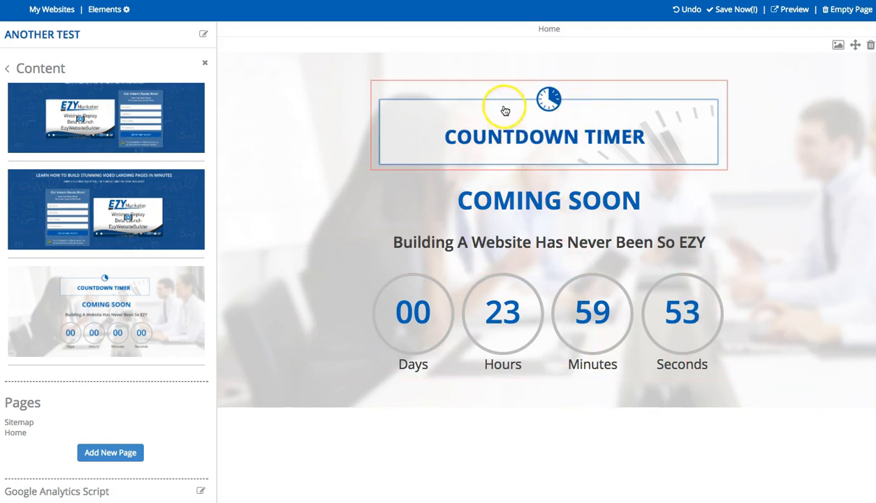
Remove the COUNTDOWN TIMER header image by setting Remove Image to Yes and applying
left_click(530, 130)
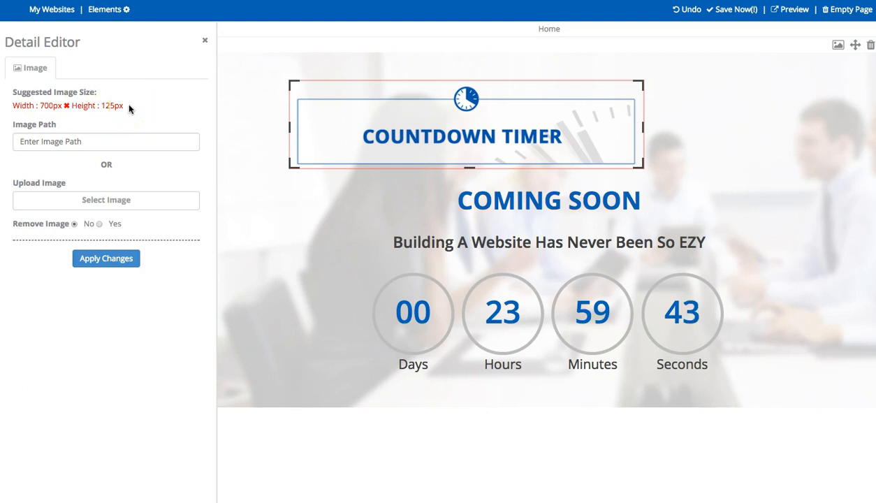
left_click(51, 141)
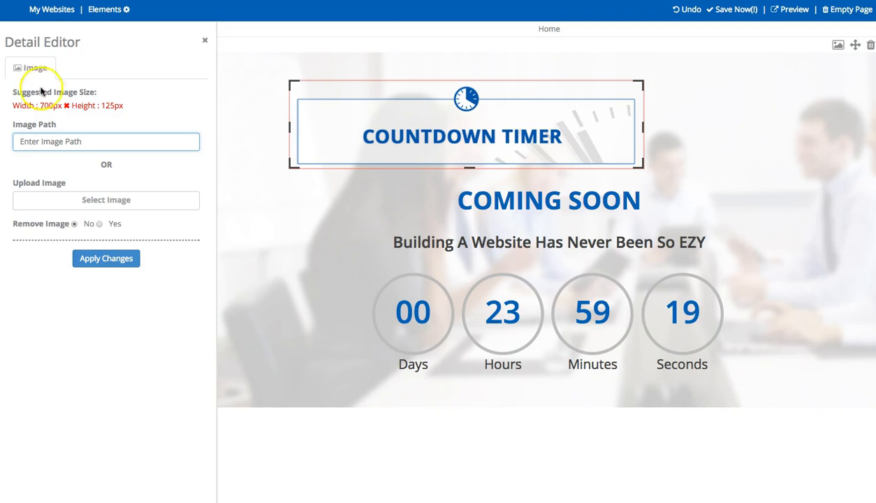
left_click(100, 225)
left_click(107, 258)
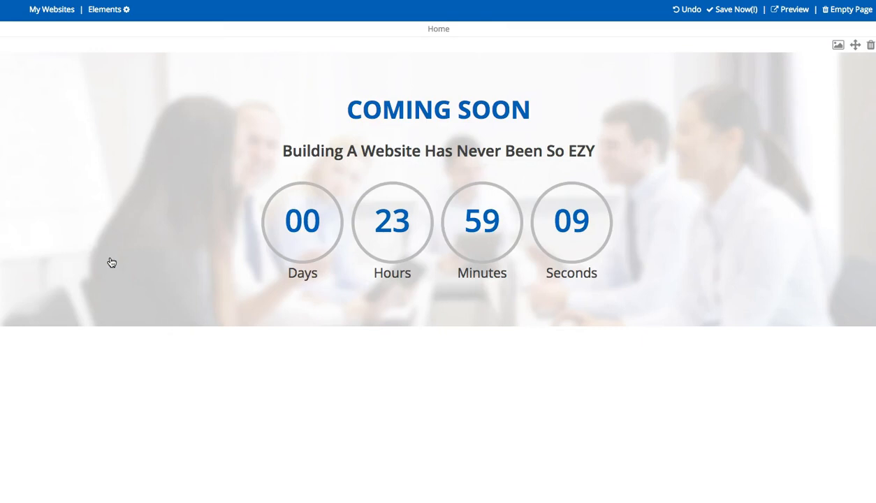
Change the heading from COMING SOON to SPECIAL PROMOTION
double_click(421, 111)
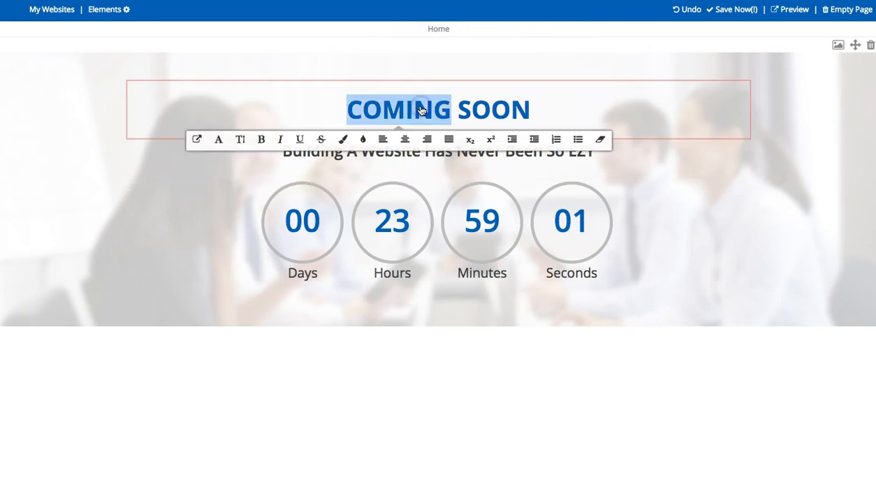
type("SPECIAL")
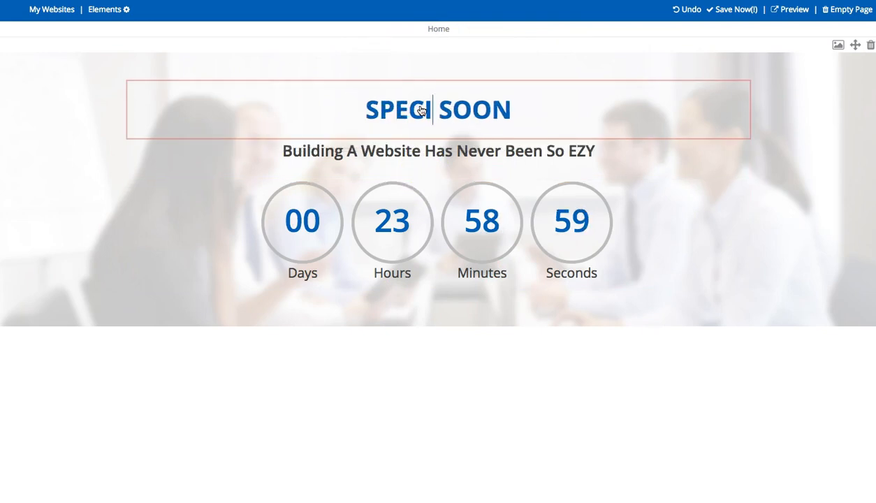
type(" PROMOTION")
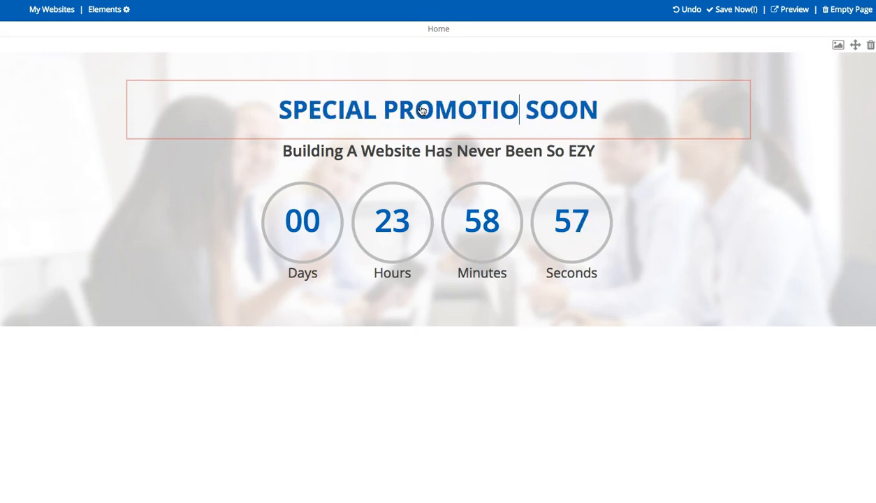
double_click(567, 110)
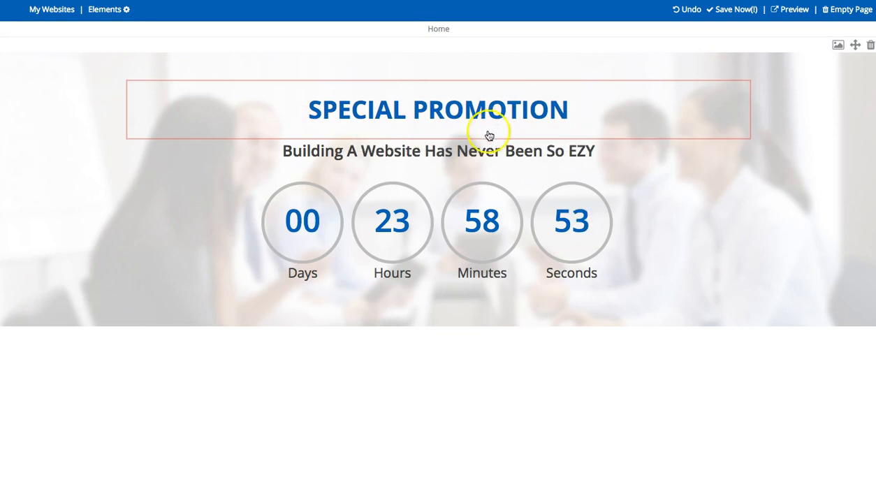
Rewrite the subtitle as '25% Off For The Next 24 Hours'
triple_click(485, 154)
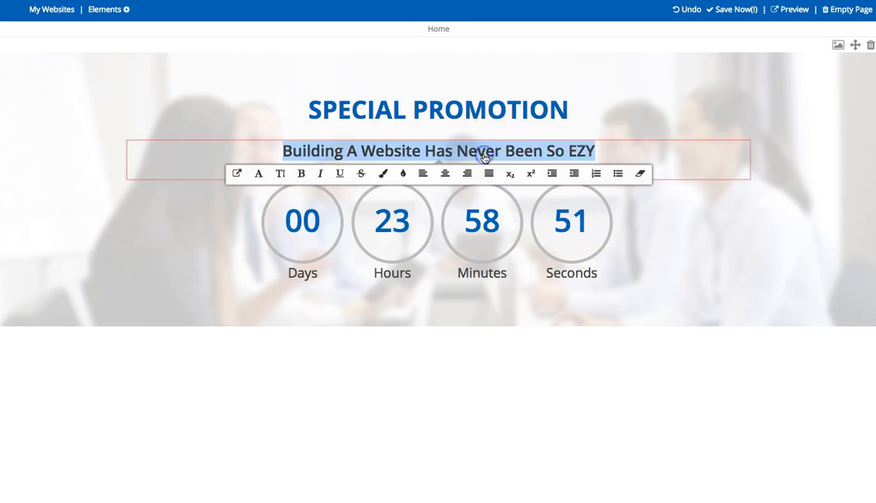
type("Foir ")
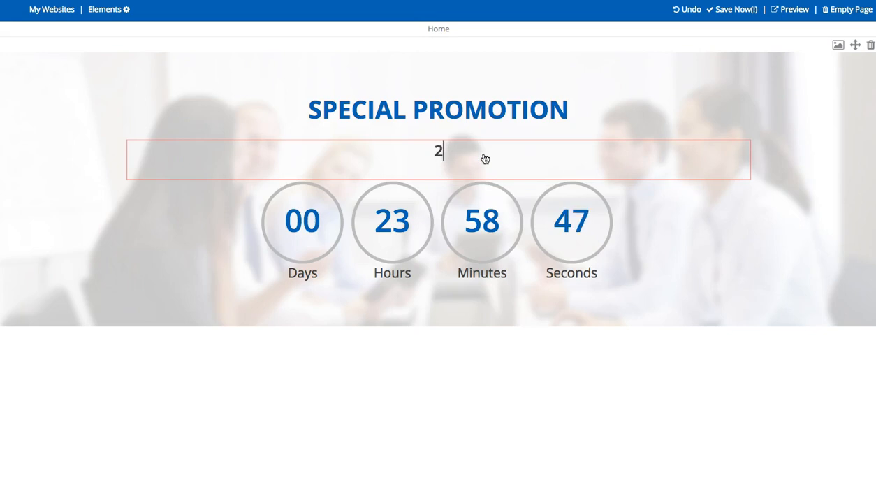
type("ff")
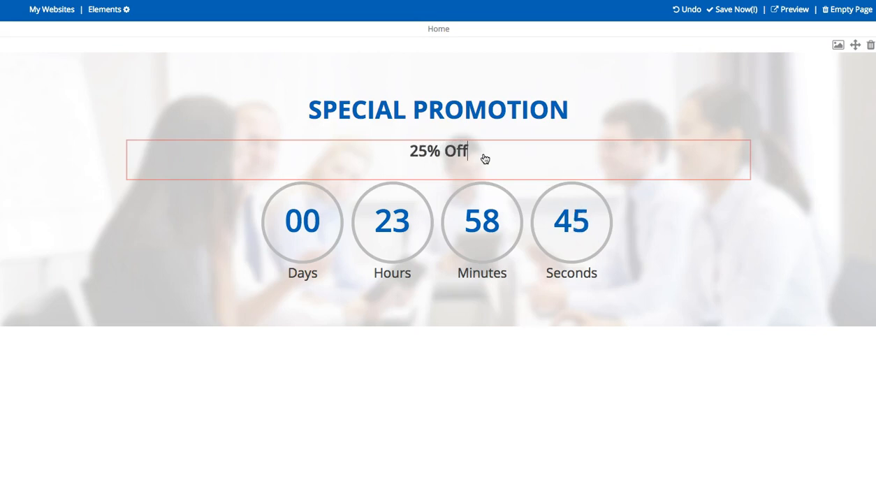
type(" For The Nezt")
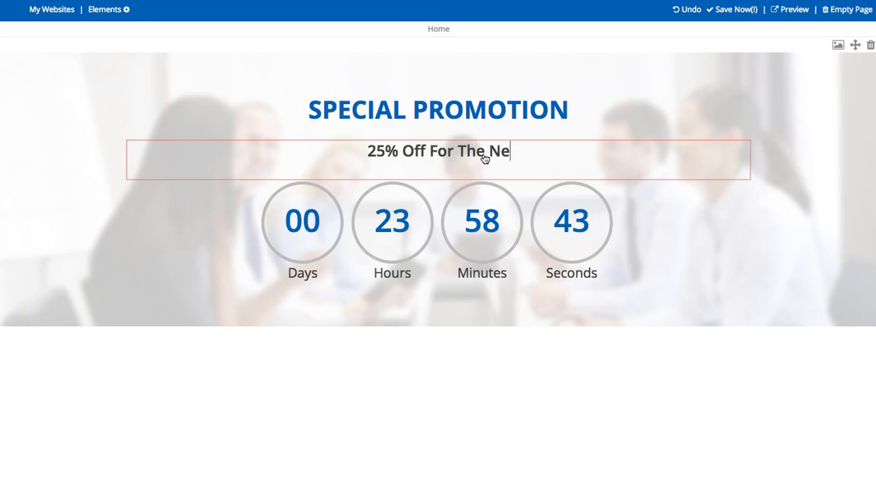
key("BackSpace")
type("t")
key("BackSpace")
key("BackSpace")
type("xt 24 Hours")
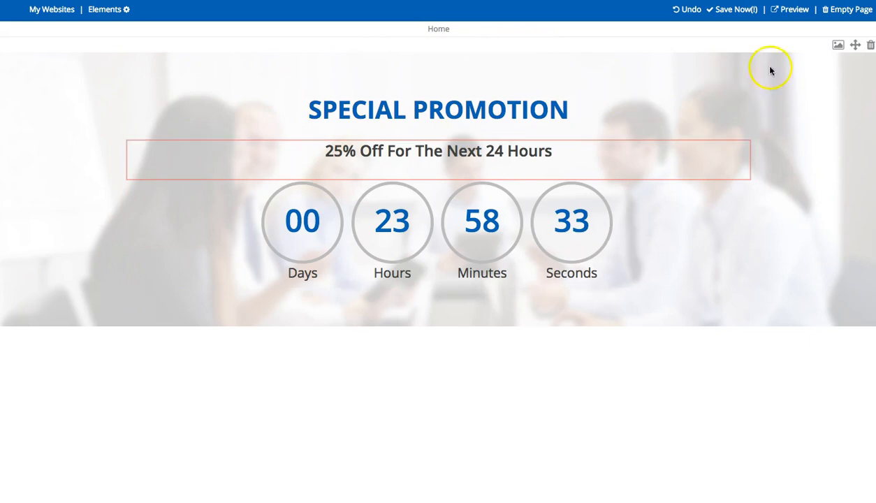
left_click(838, 46)
View the promotion section's background style settings, which use timer1_bg.jpg
left_click(180, 111)
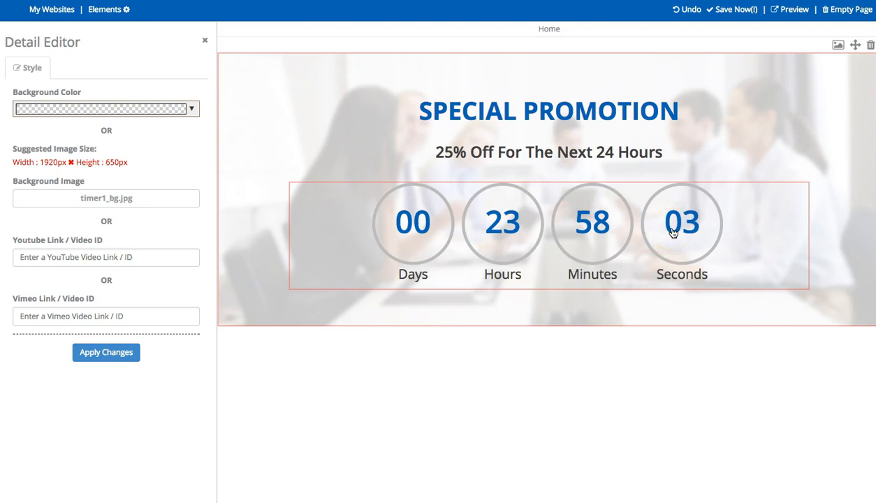
Set the countdown's end date and time to 2017/09/25 09:00:48 am
left_click(587, 229)
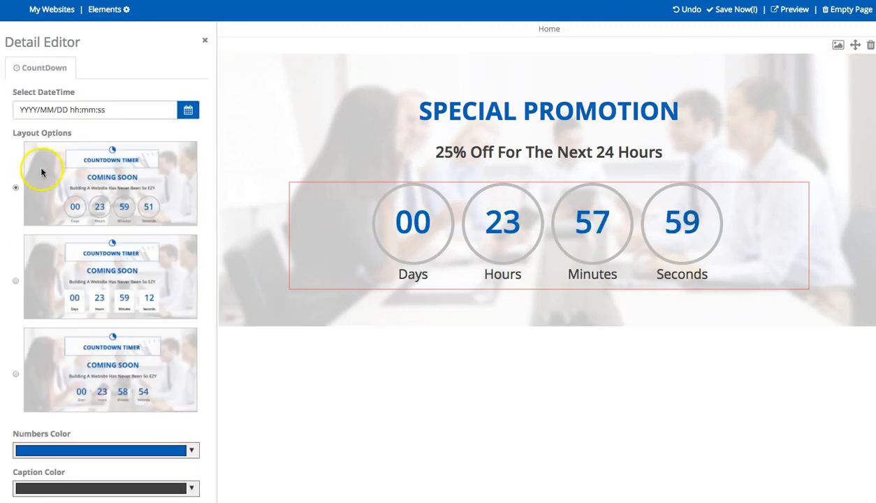
left_click(187, 111)
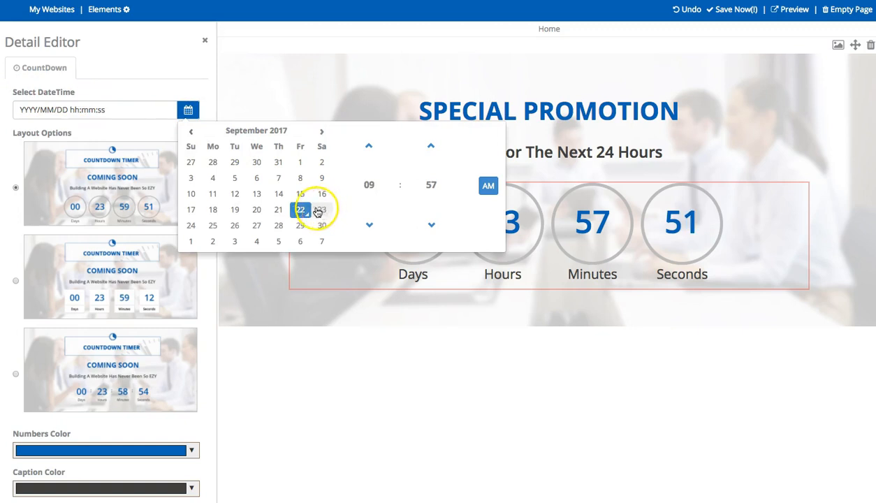
left_click(213, 225)
left_click(431, 186)
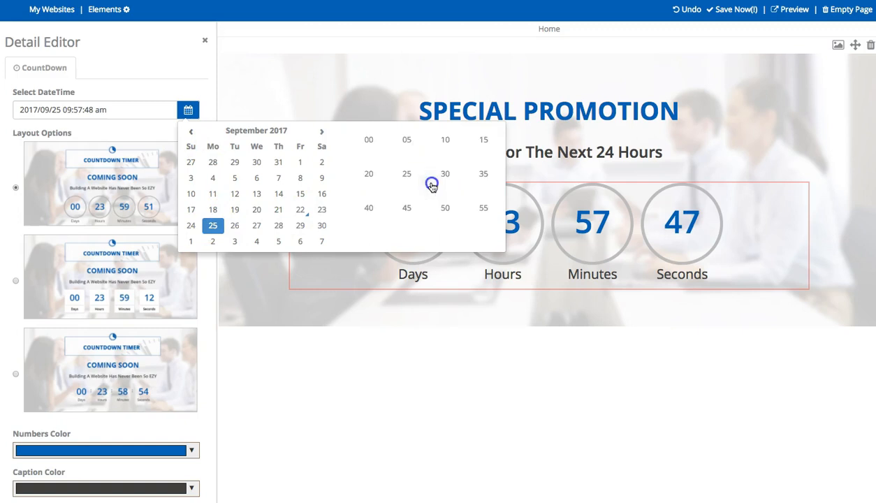
left_click(369, 141)
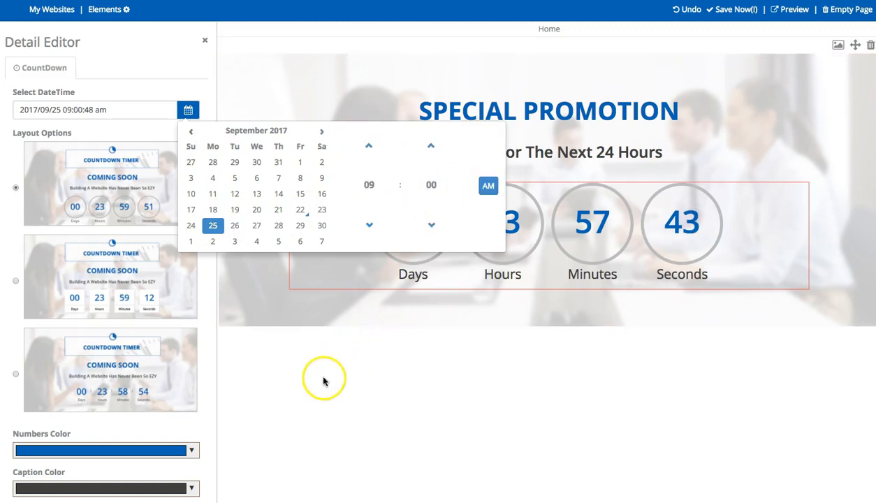
left_click(149, 56)
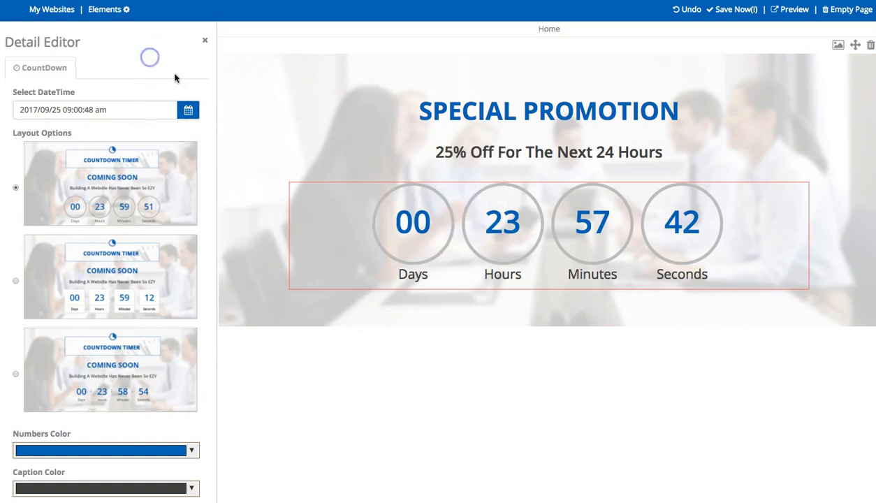
left_click(497, 152)
Change the subtitle to read '25% Off Until Monday 9am'
left_click_drag(389, 153, 592, 152)
type("Un")
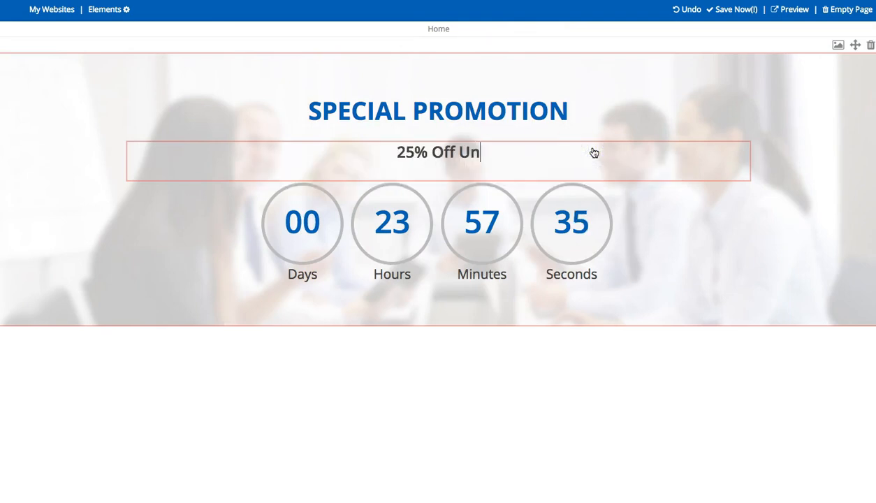
type("til Monday ")
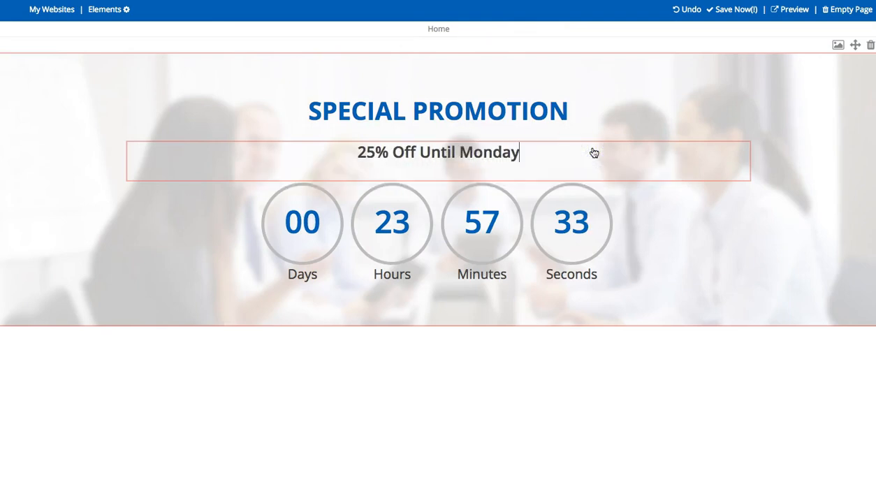
type("9am")
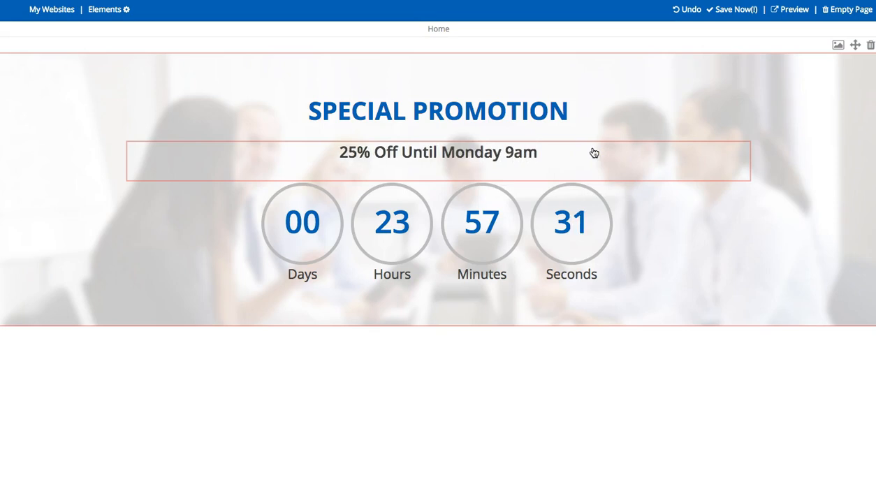
left_click(524, 218)
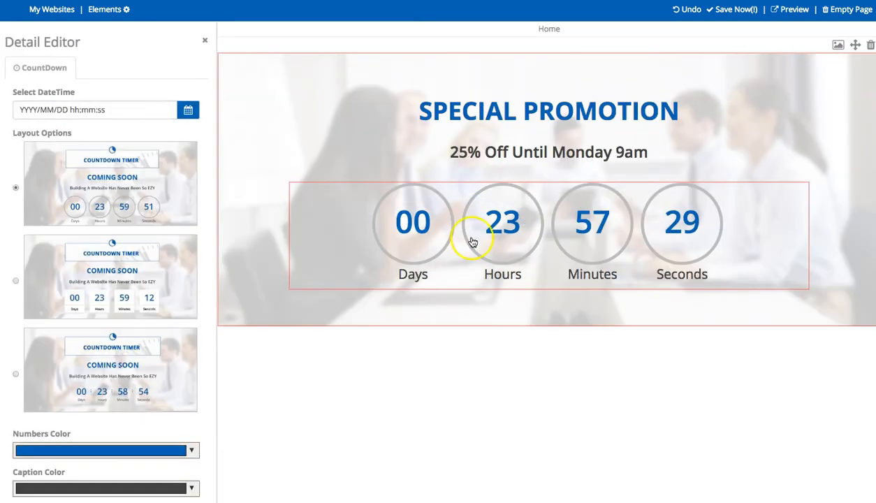
Apply the Sep 25 2017 09:00 end date and give the countdown circles red borders
scroll(106, 355, "down", 1)
left_click(106, 496)
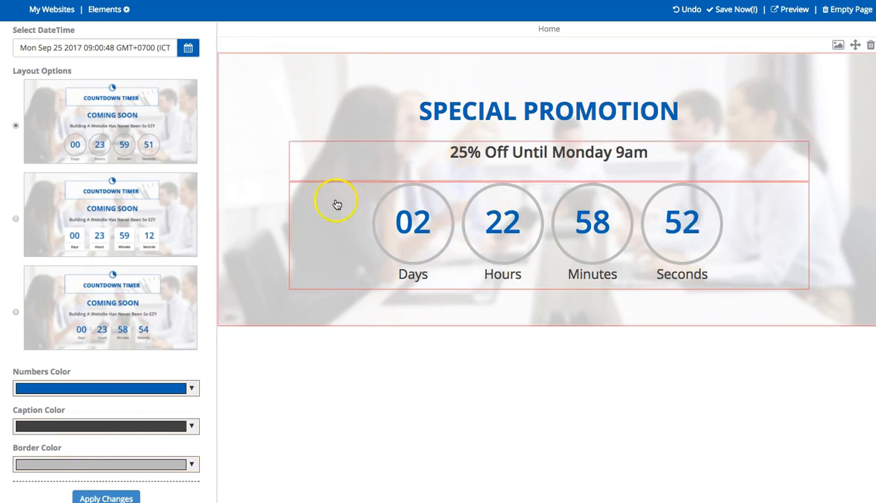
left_click(189, 465)
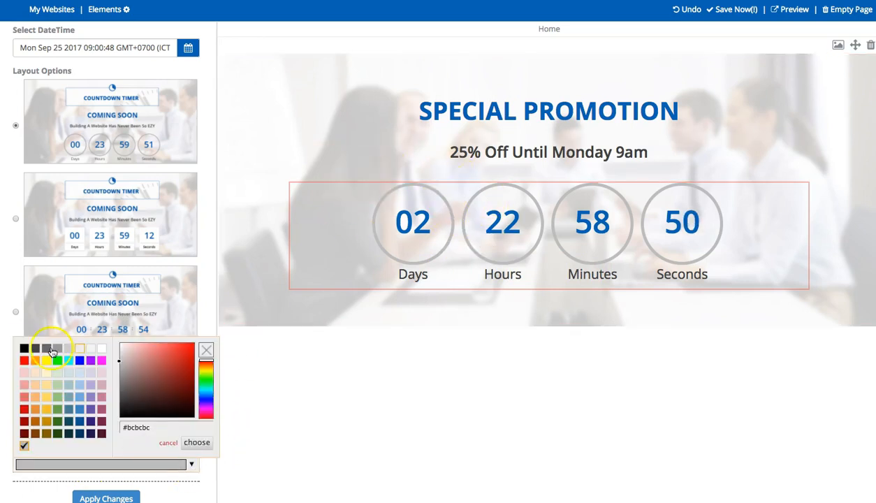
left_click(24, 361)
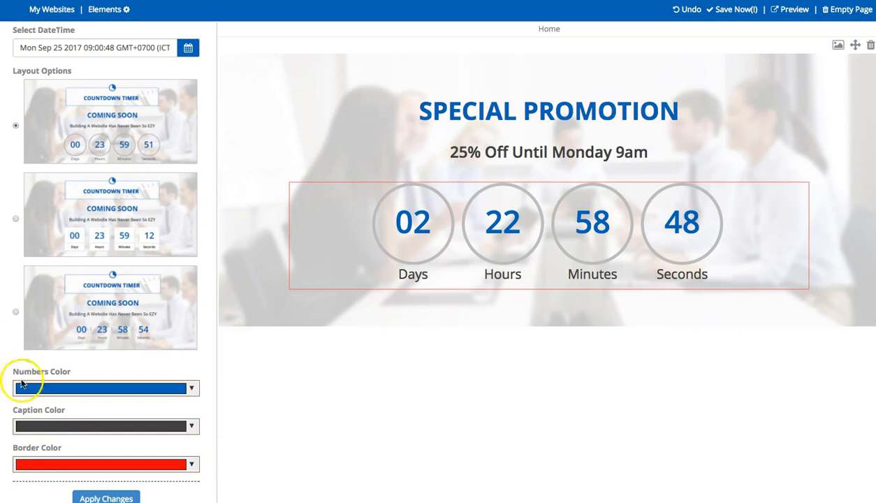
left_click(104, 497)
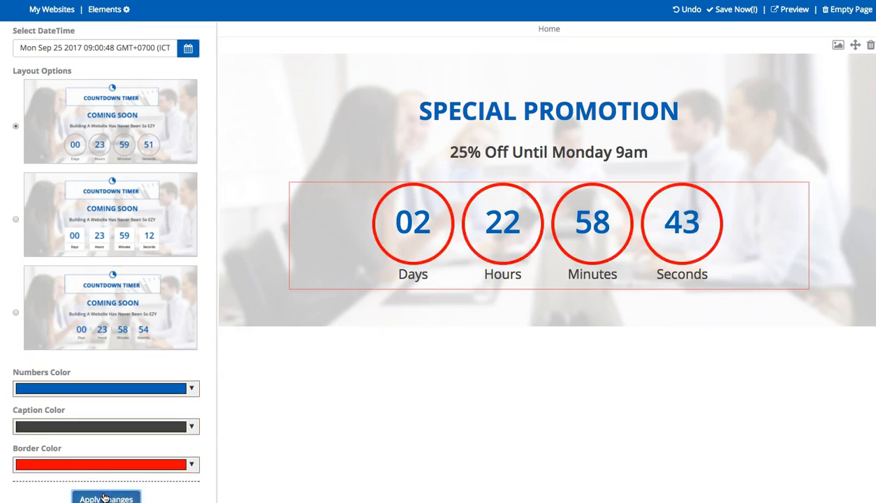
left_click(16, 220)
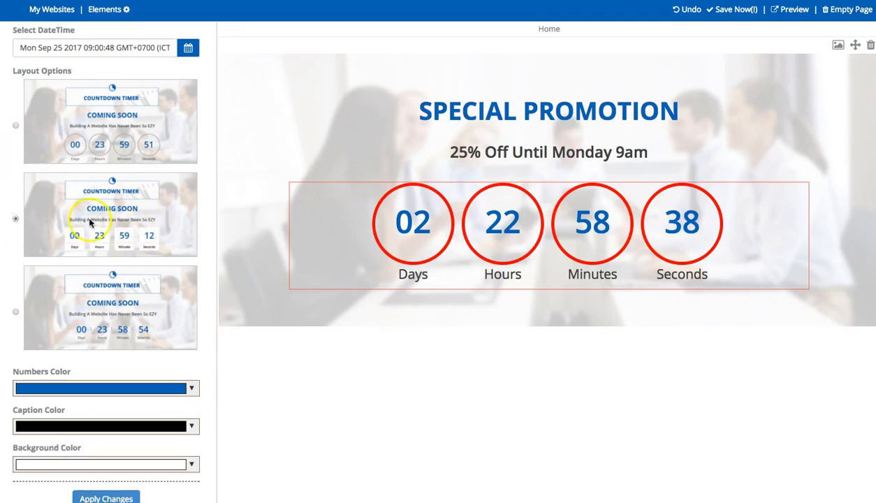
Apply the boxed countdown layout with black numbers and red captions
left_click(108, 498)
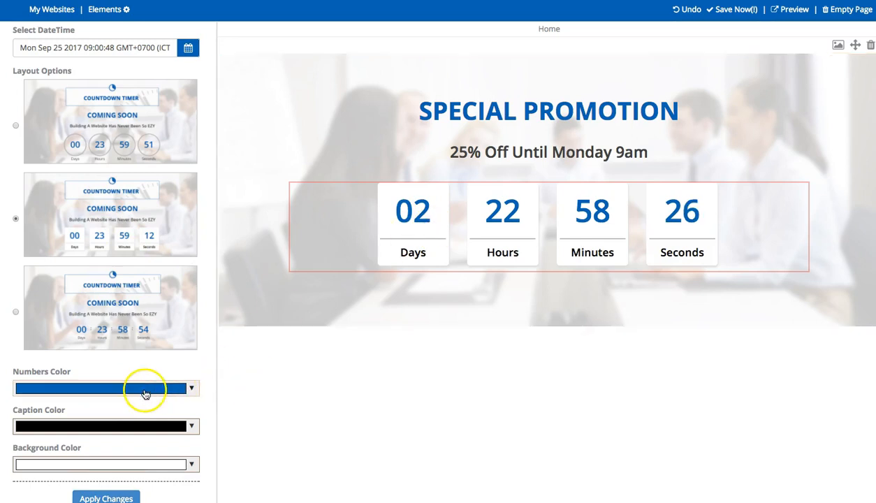
left_click(191, 391)
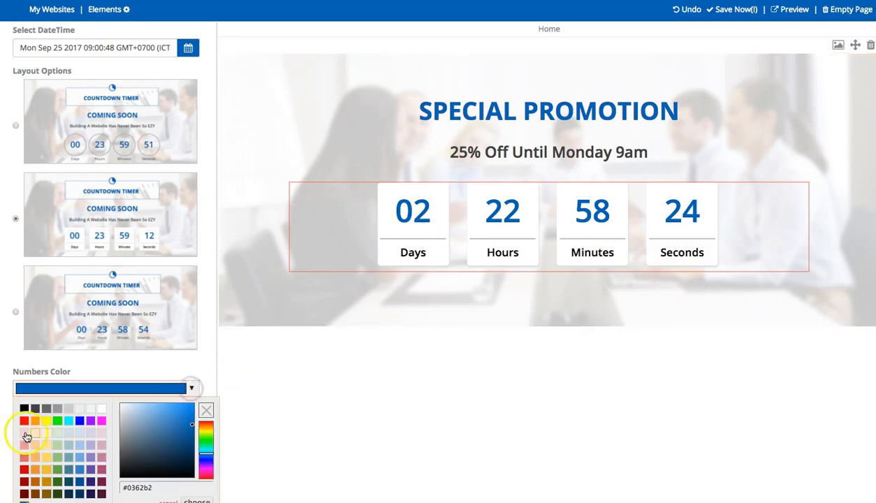
left_click(24, 406)
left_click(91, 497)
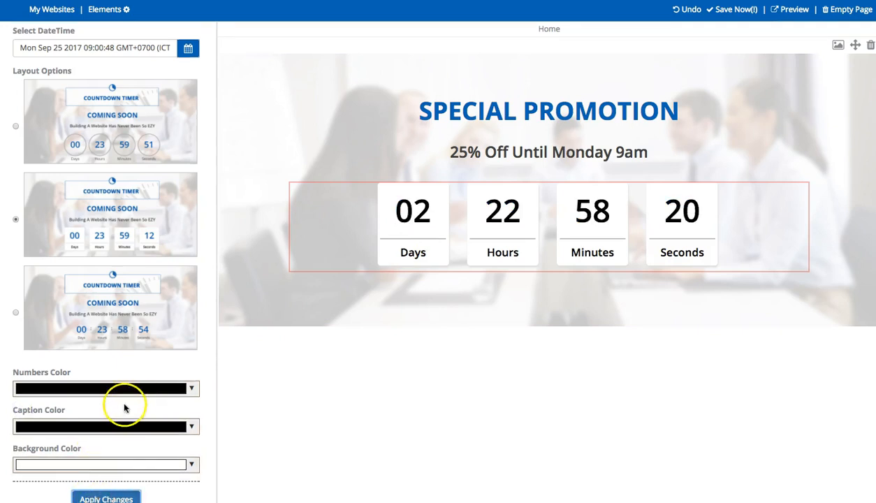
left_click(127, 425)
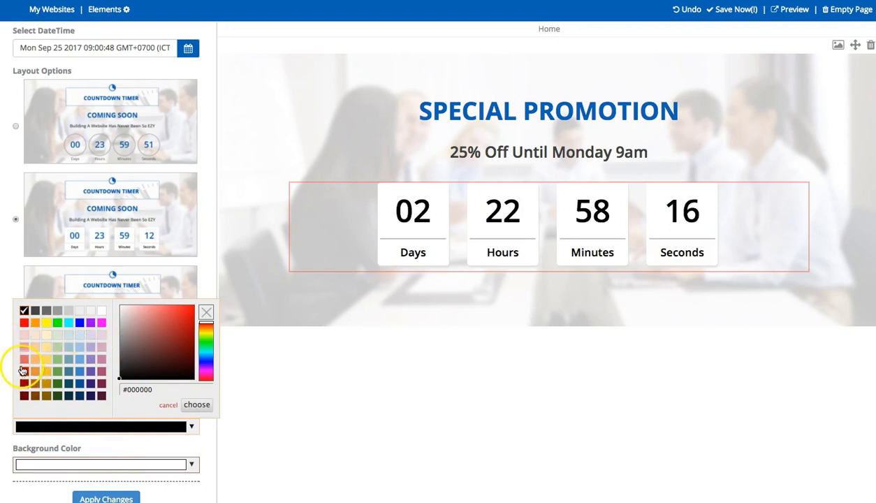
left_click(23, 322)
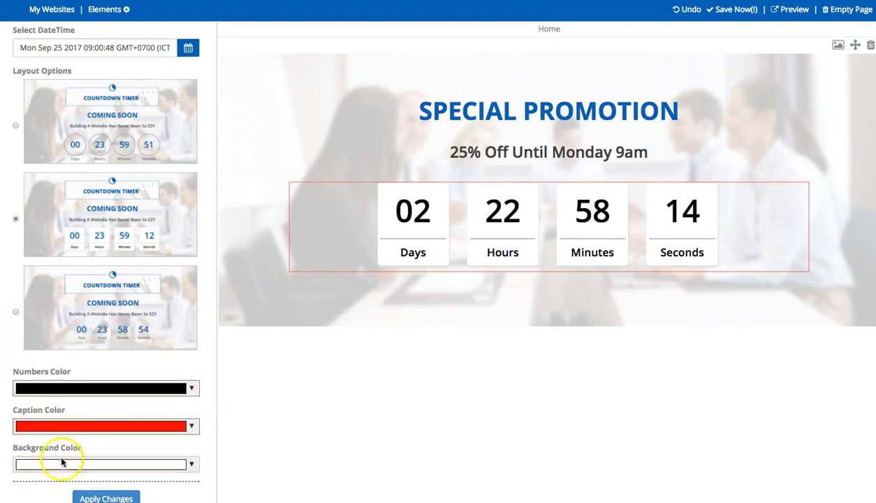
left_click(100, 494)
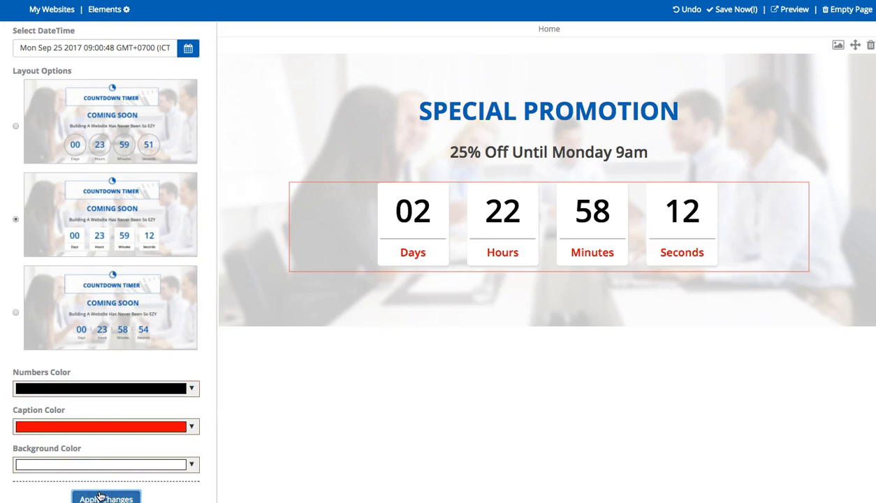
Make the countdown boxes white with red captions, after briefly trying red boxes with white captions
left_click(78, 464)
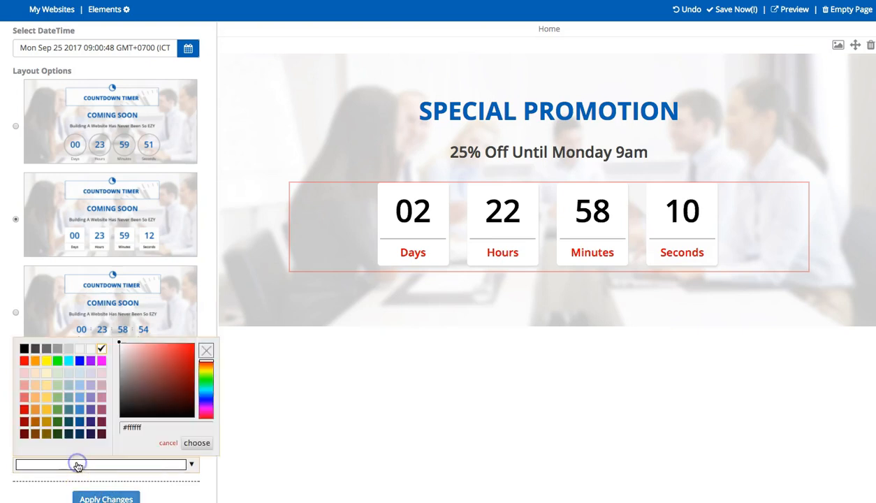
left_click(24, 361)
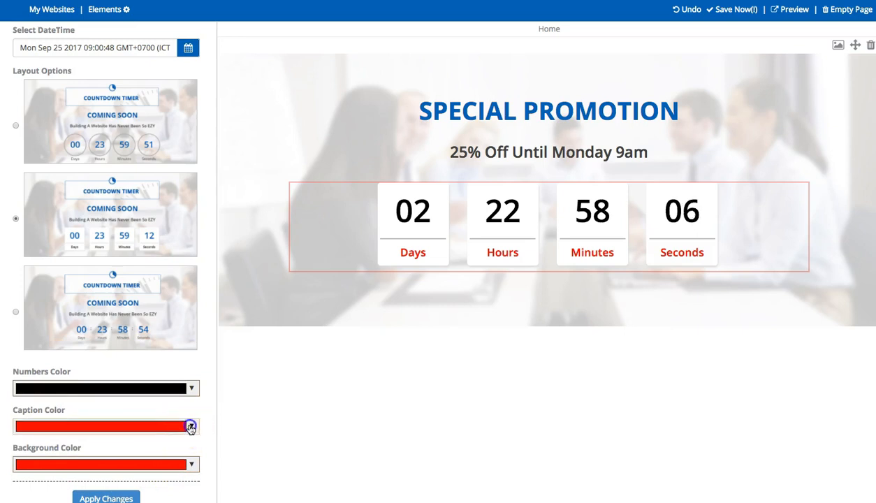
left_click(190, 426)
left_click(99, 312)
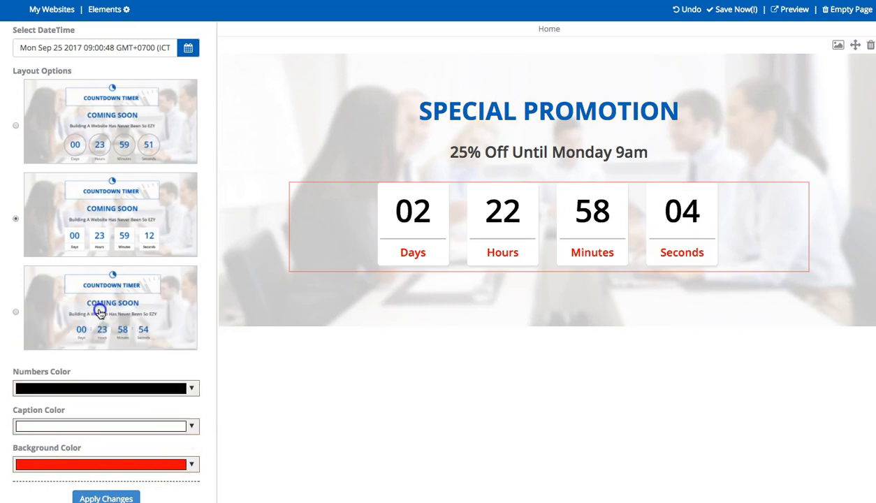
left_click(102, 496)
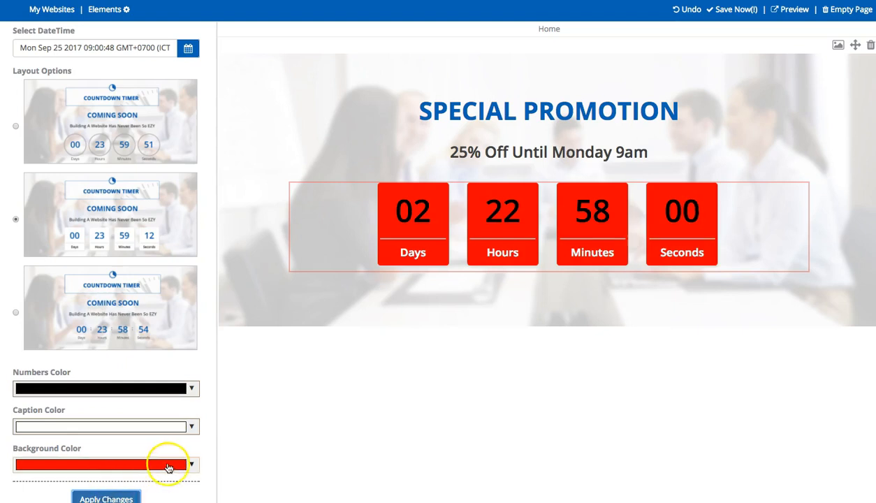
left_click(191, 464)
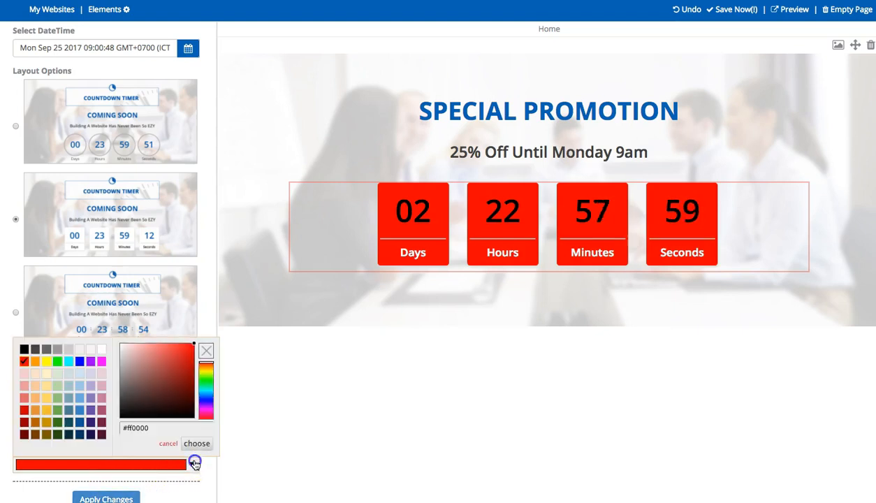
left_click(101, 348)
left_click(79, 427)
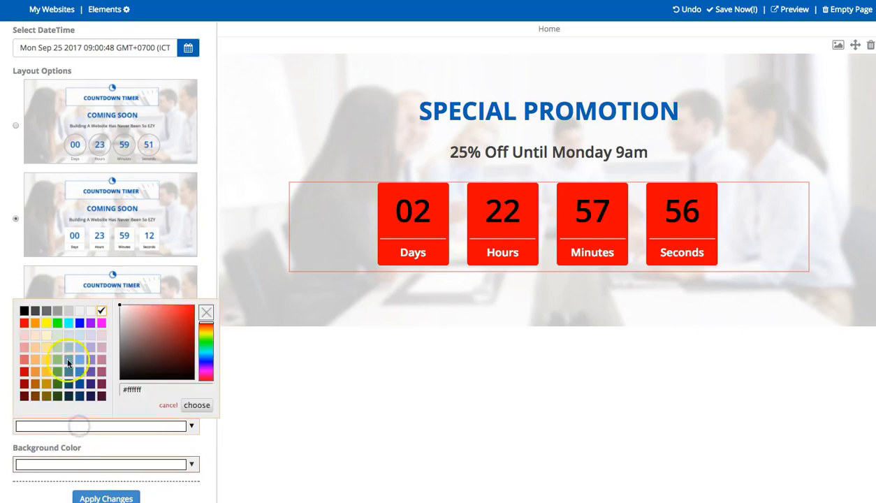
left_click(25, 323)
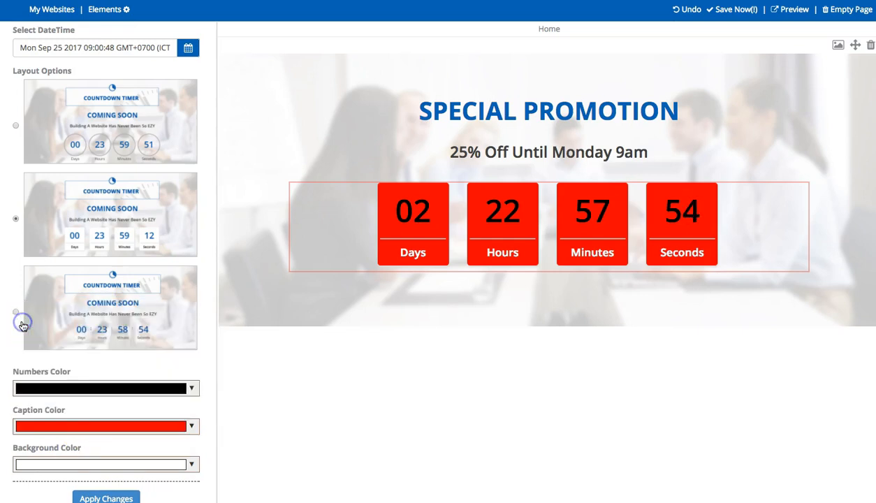
left_click(102, 497)
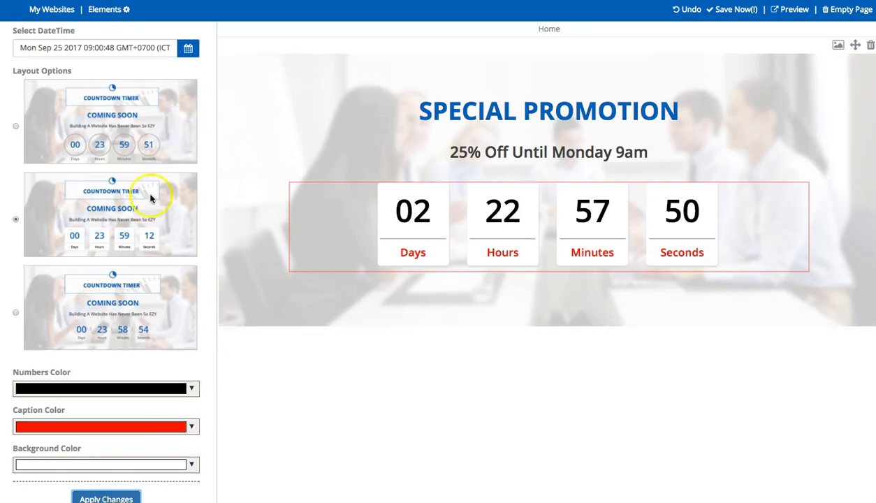
scroll(134, 256, "down", 1)
scroll(136, 258, "up", 1)
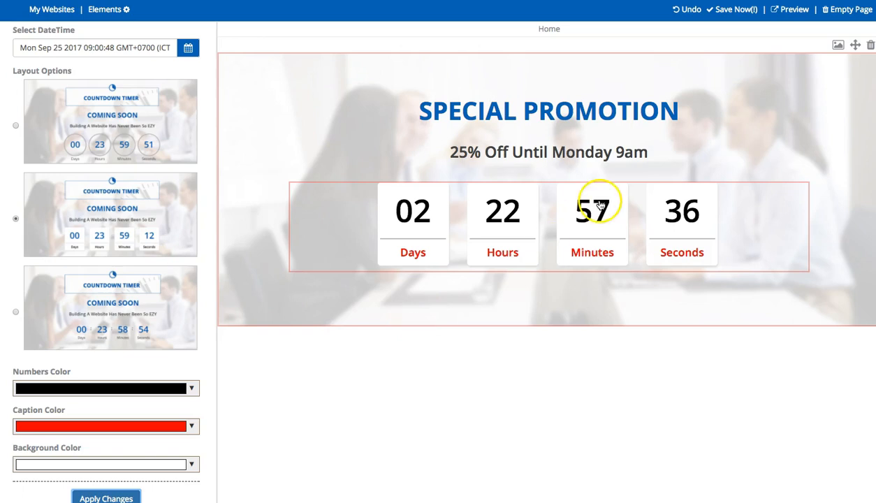
Empty the Home page and browse the Content block templates in Elements
left_click(845, 10)
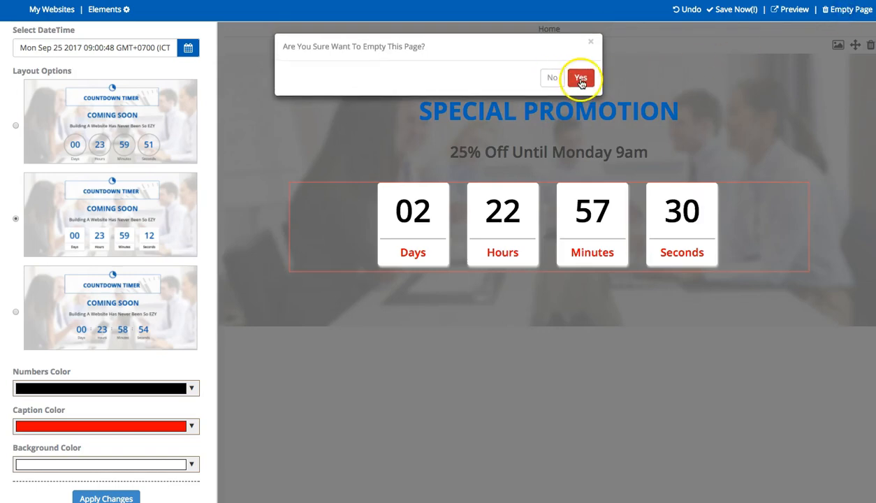
left_click(580, 80)
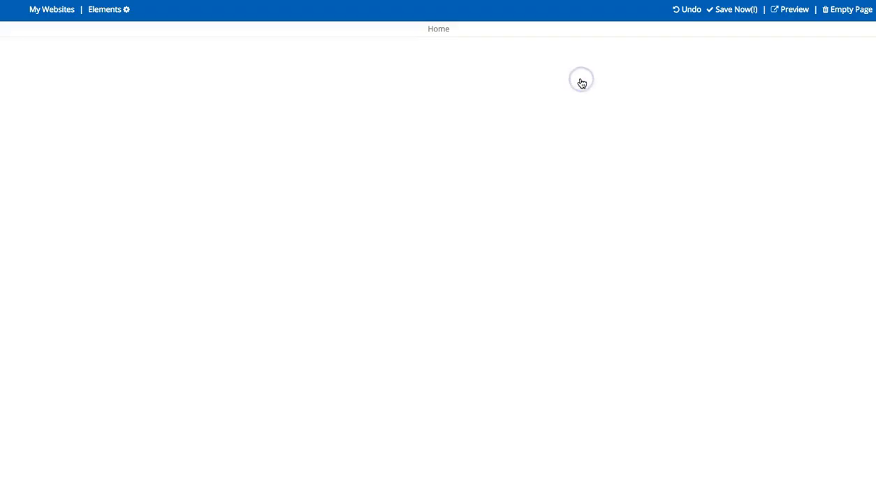
left_click(109, 11)
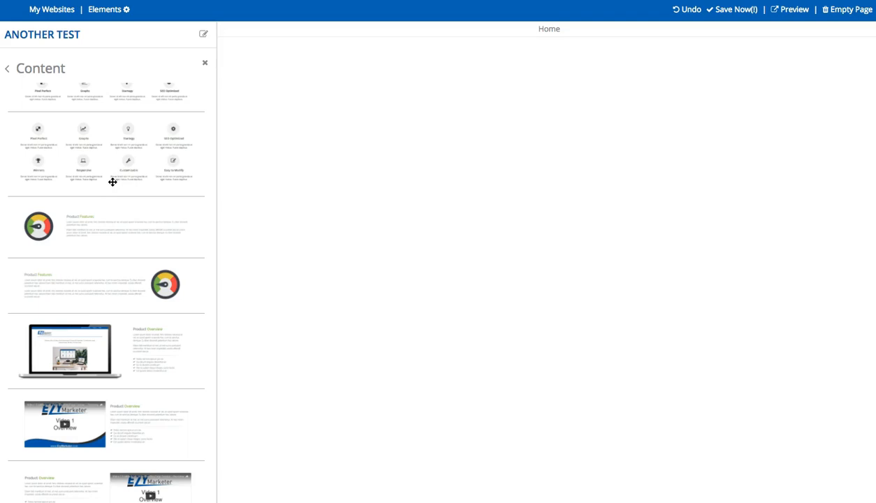
scroll(113, 181, "down", 15)
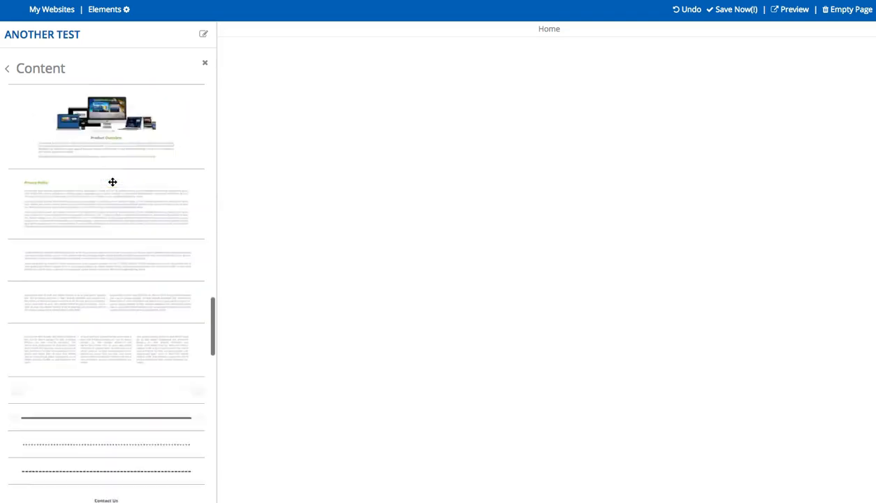
scroll(112, 181, "down", 15)
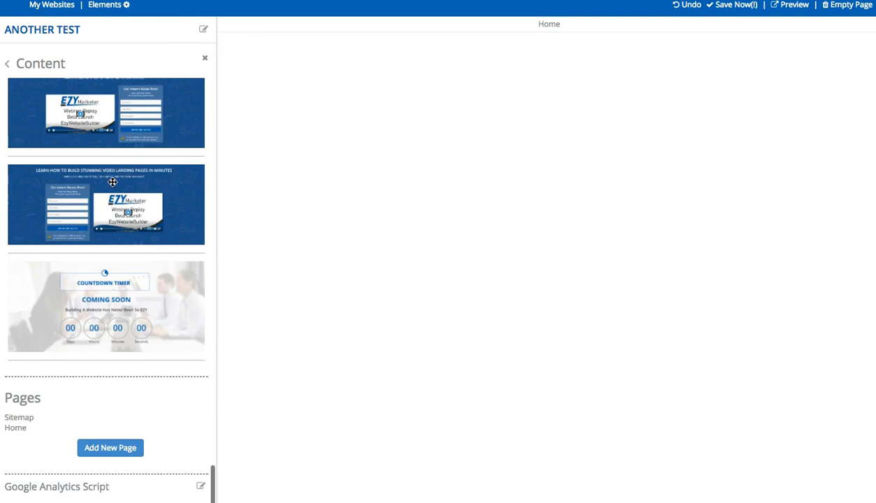
scroll(113, 181, "up", 15)
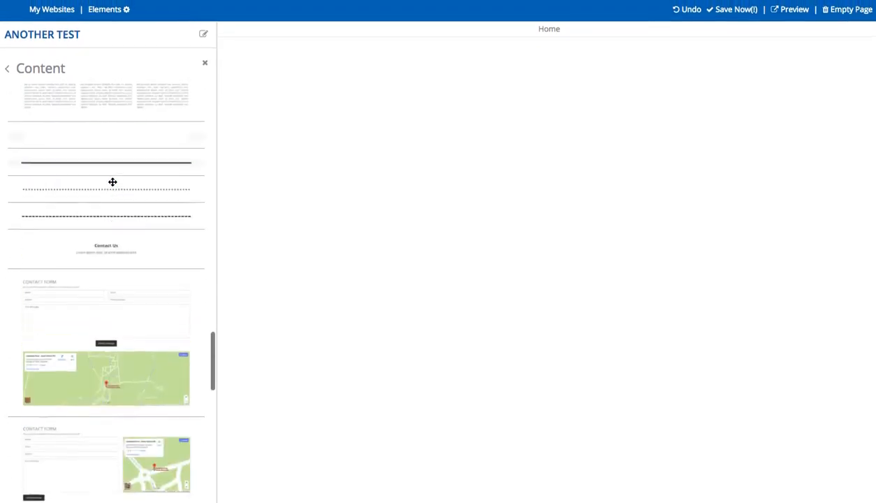
scroll(112, 182, "up", 15)
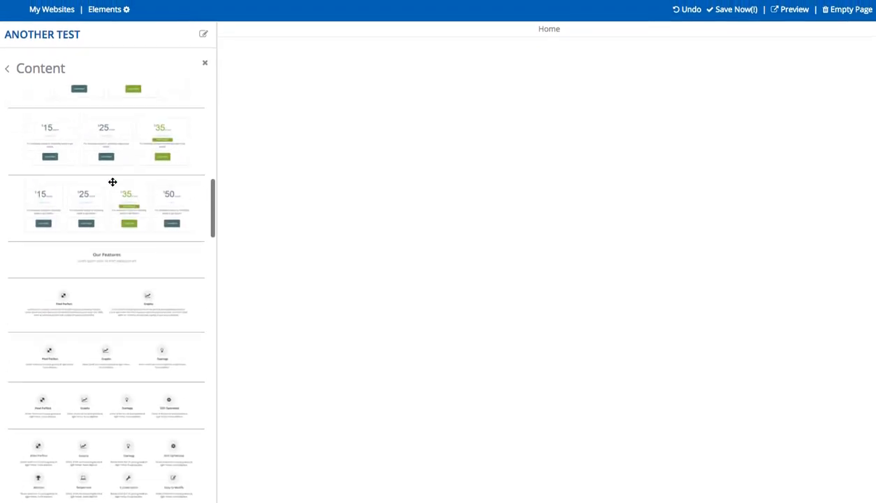
scroll(113, 181, "up", 2)
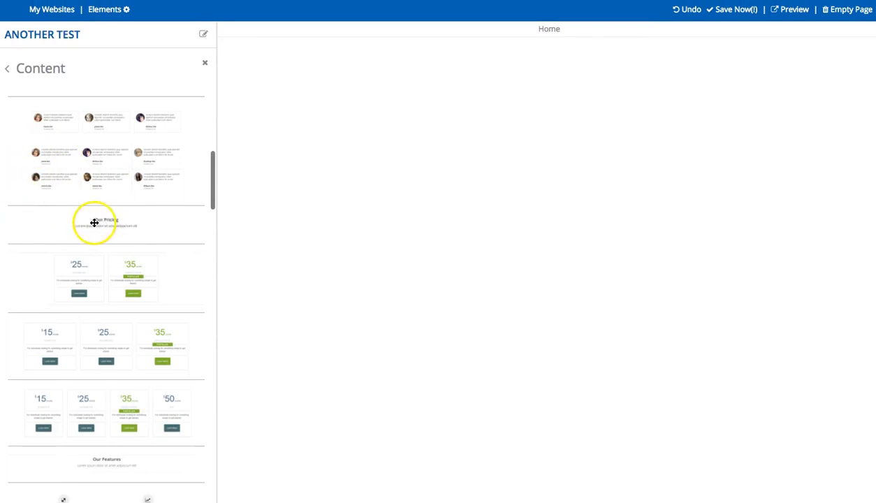
Place the Our Pricing block and change its subtitle to 'We have 2 different pricing models'
left_click_drag(94, 222, 365, 201)
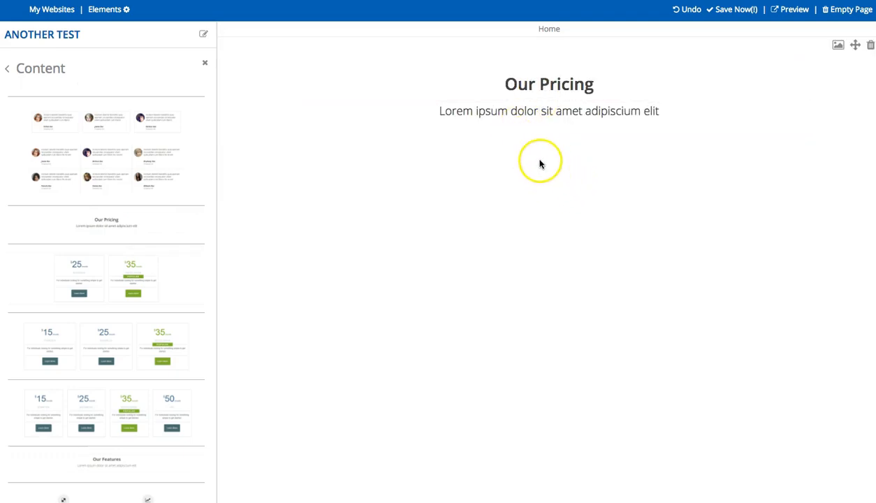
left_click(540, 112)
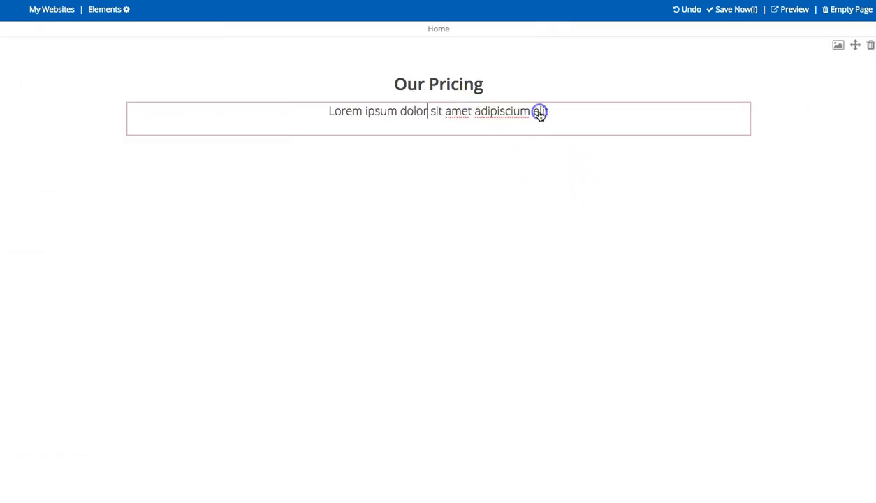
triple_click(489, 113)
type("W")
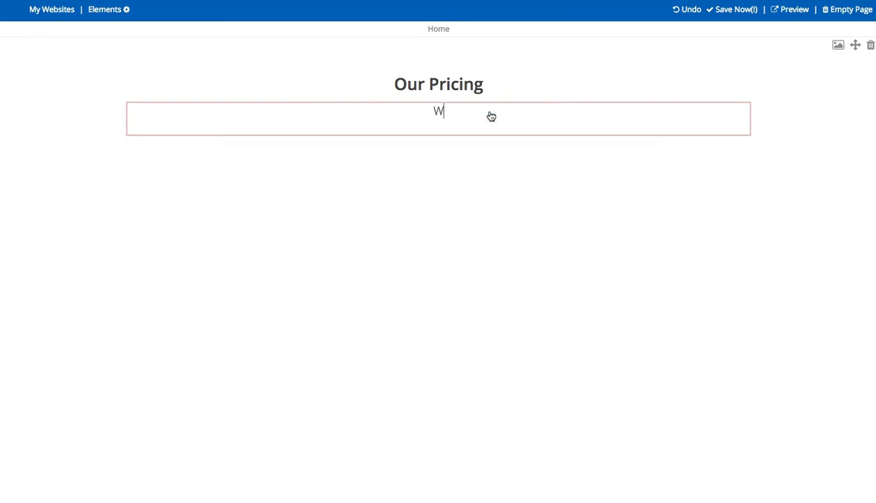
type("e have 2 different ")
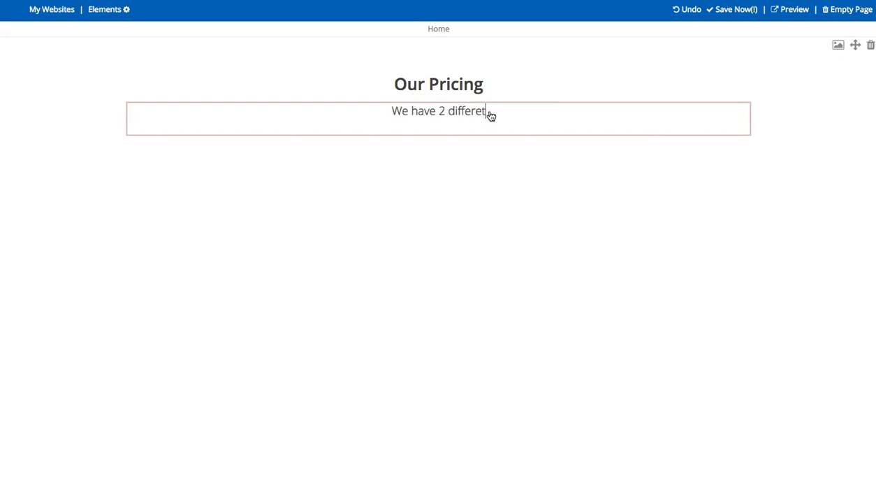
type("pricing models")
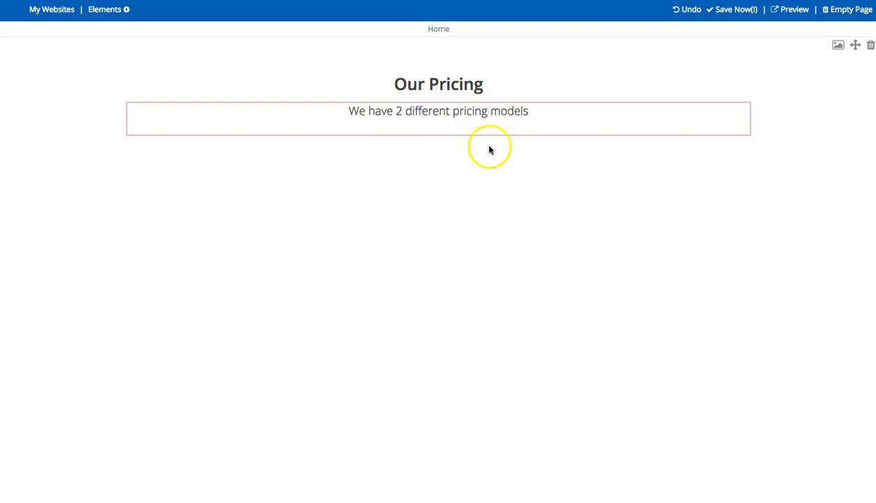
left_click(614, 262)
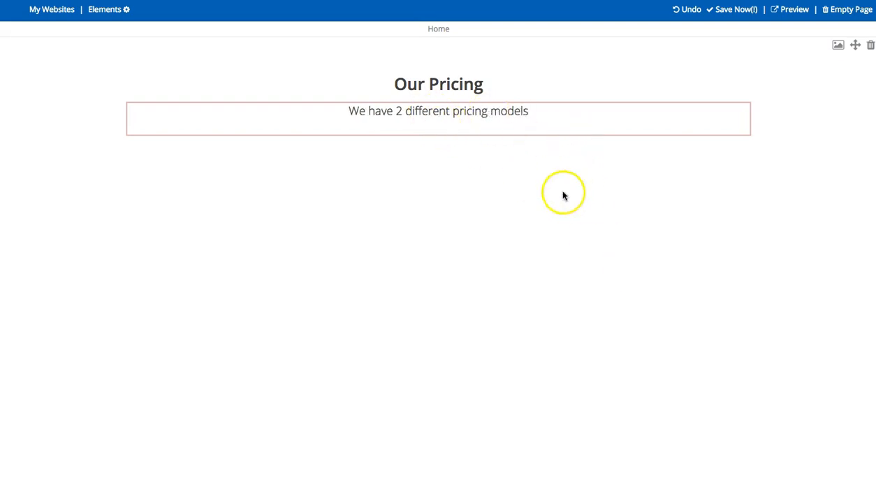
left_click(545, 251)
left_click(430, 81)
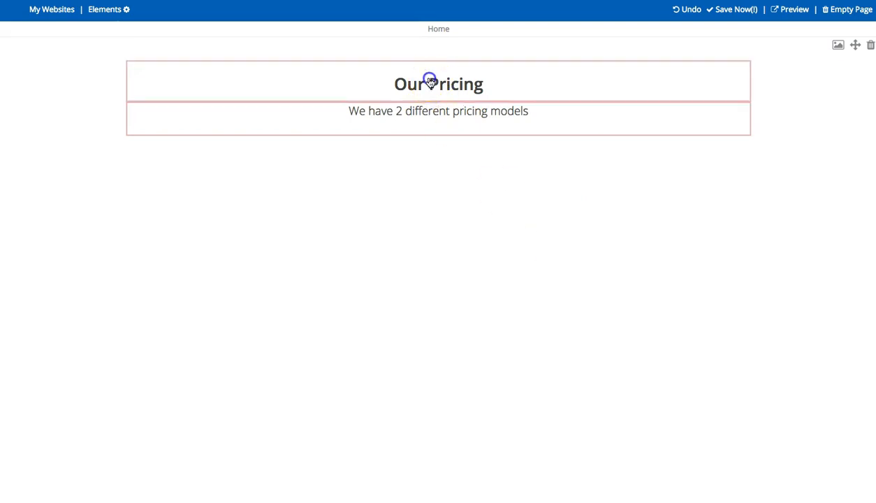
left_click(442, 140)
Insert the $25 Business / $35 Developer pricing table and open the Business Pay Now settings
left_click(107, 13)
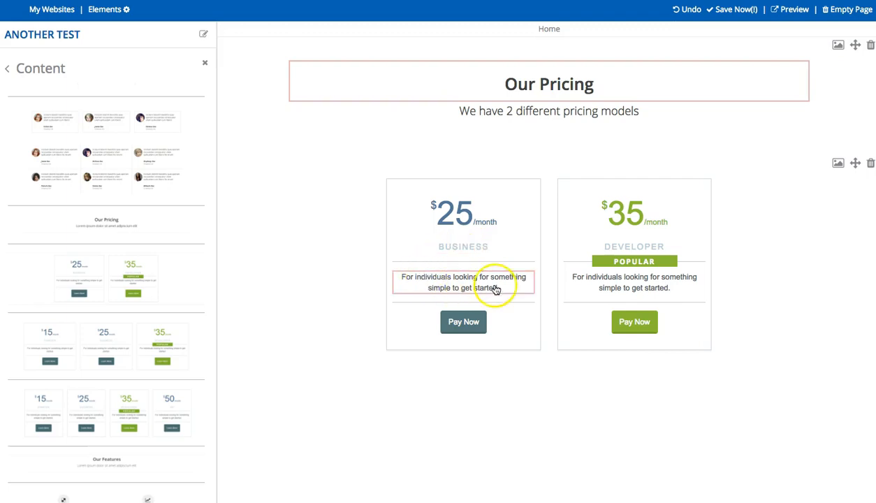
left_click(473, 321)
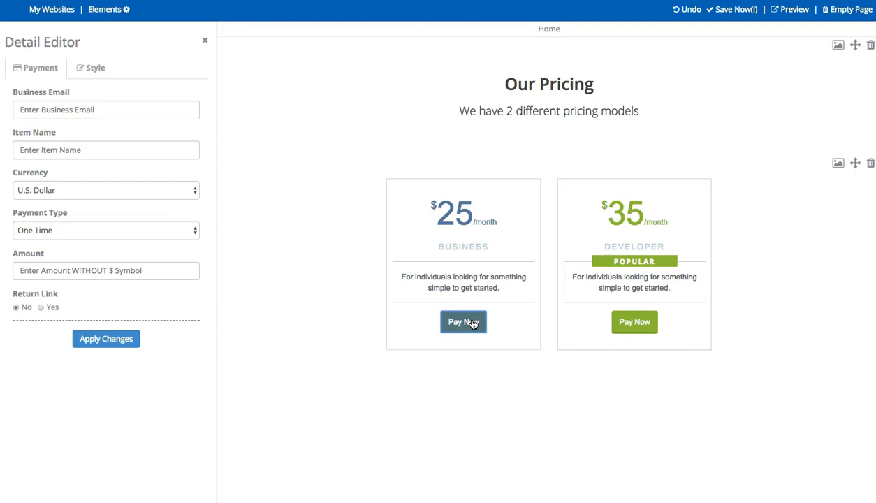
left_click(94, 68)
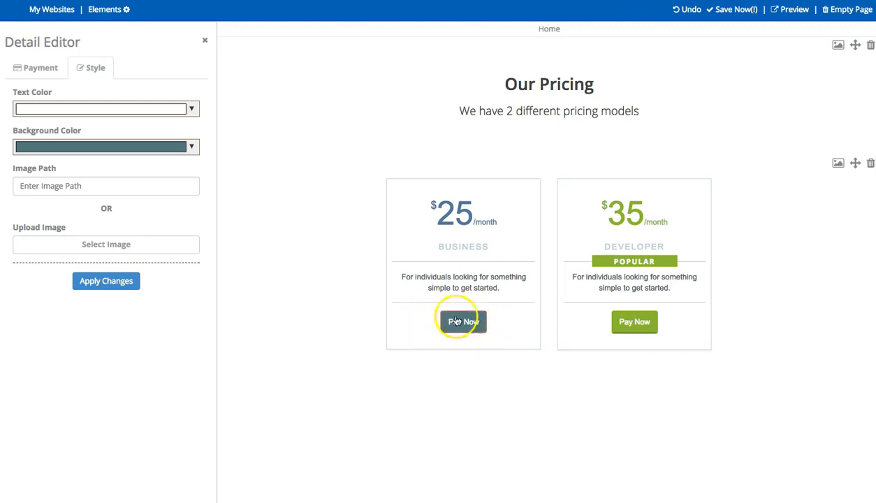
left_click(29, 69)
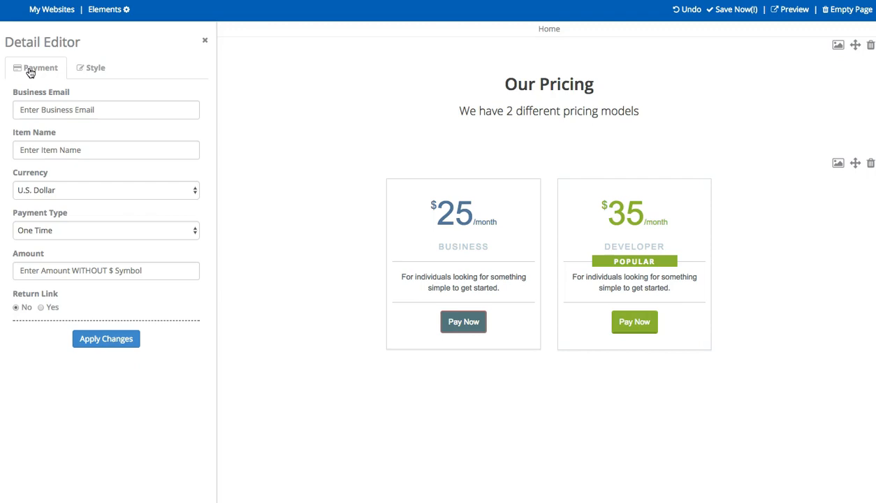
Enter the business e-mail and the item name 'Test For Video'
left_click(50, 108)
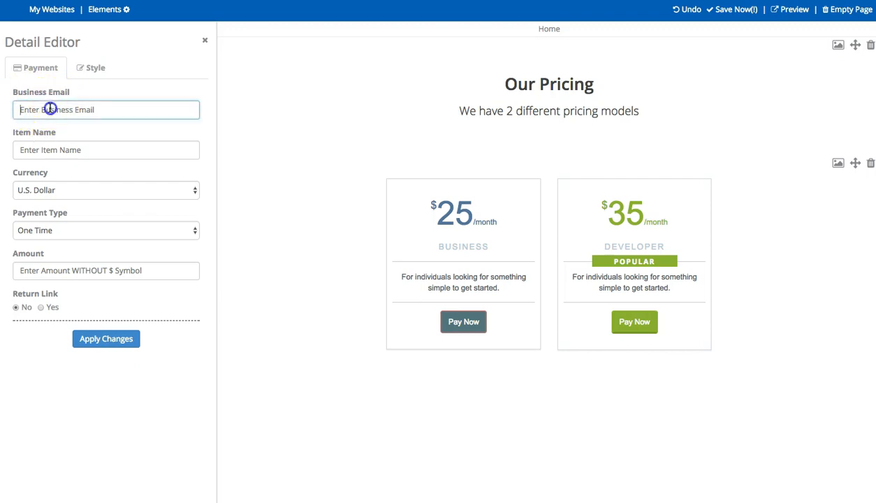
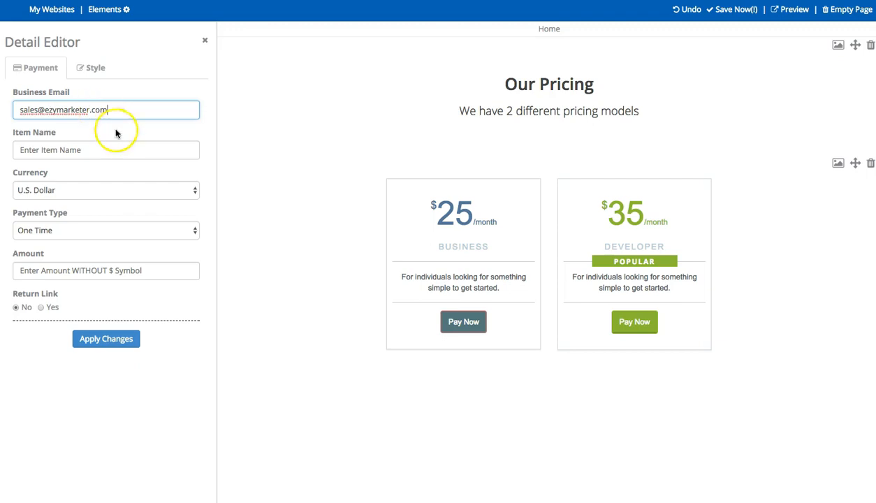
left_click(78, 149)
type("Te")
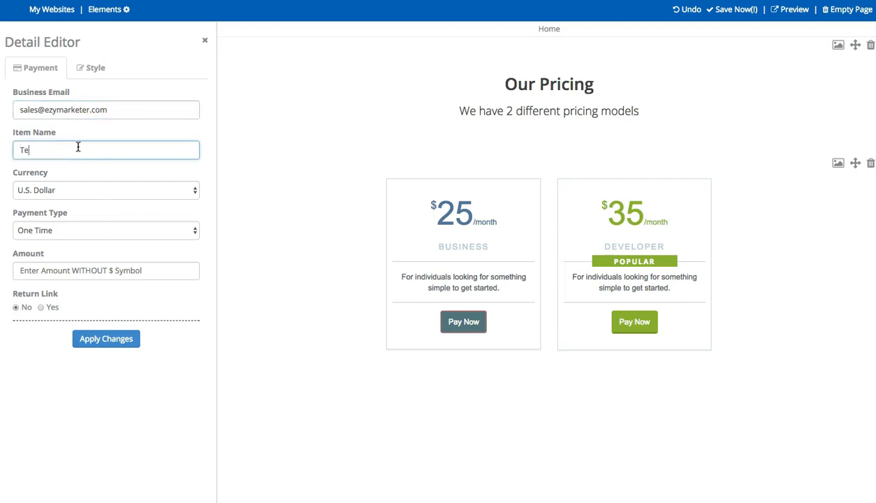
type("st For Video")
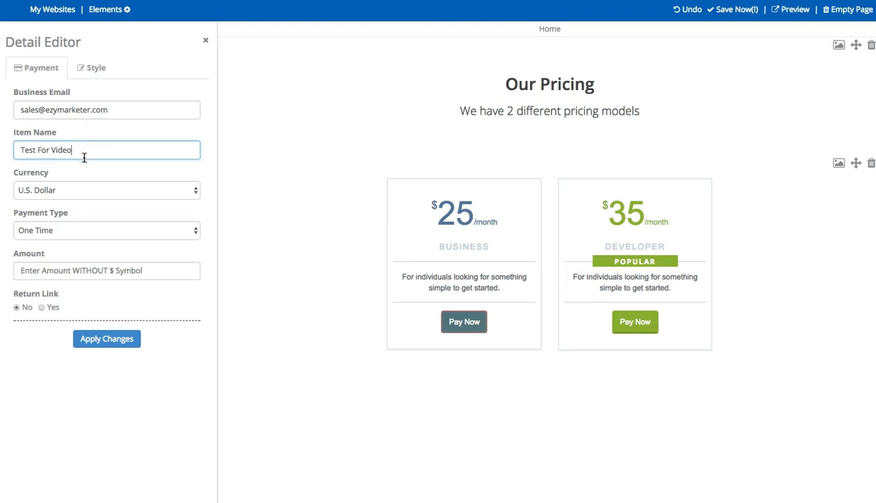
Keep U.S. Dollar as the currency and set Return Link to Yes
left_click(79, 191)
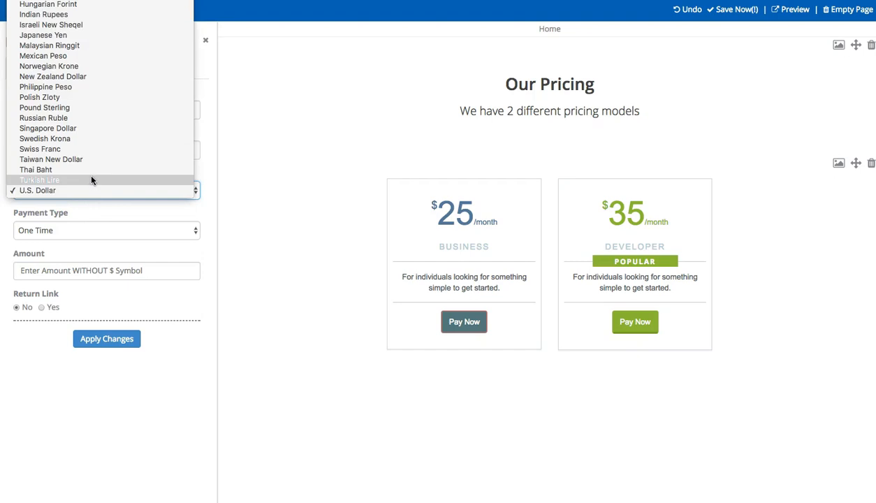
scroll(89, 171, "up", 1)
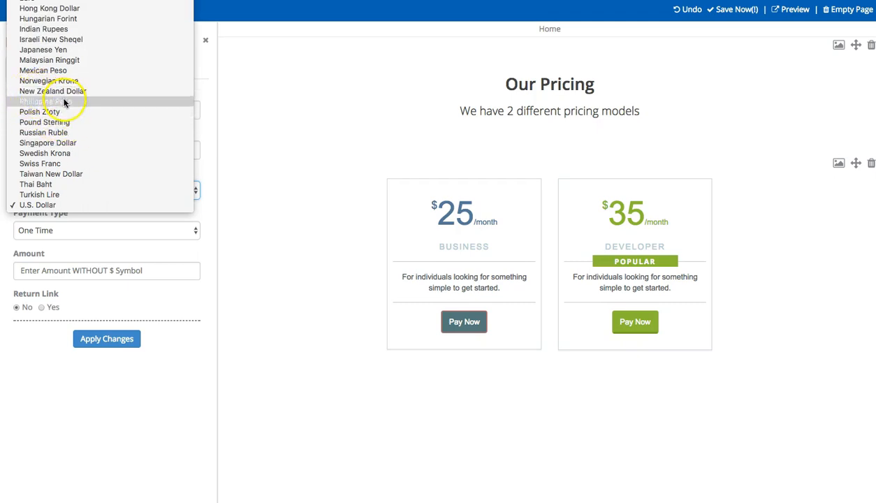
left_click(31, 204)
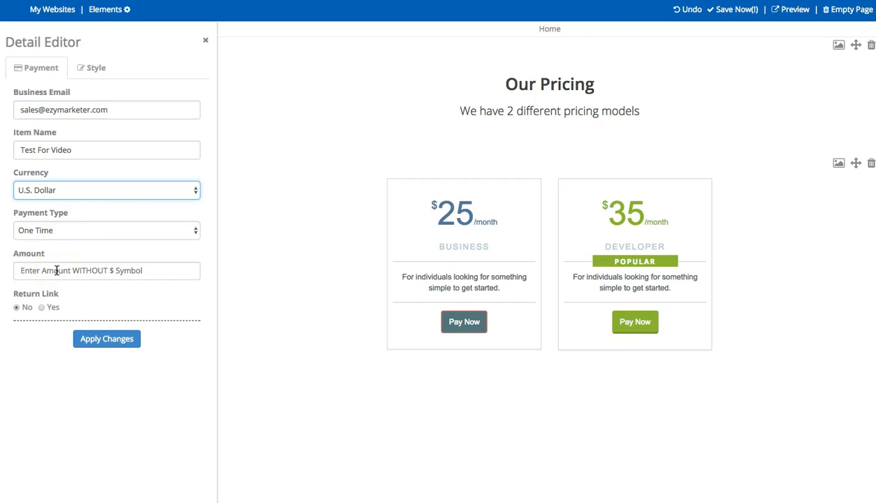
left_click(42, 308)
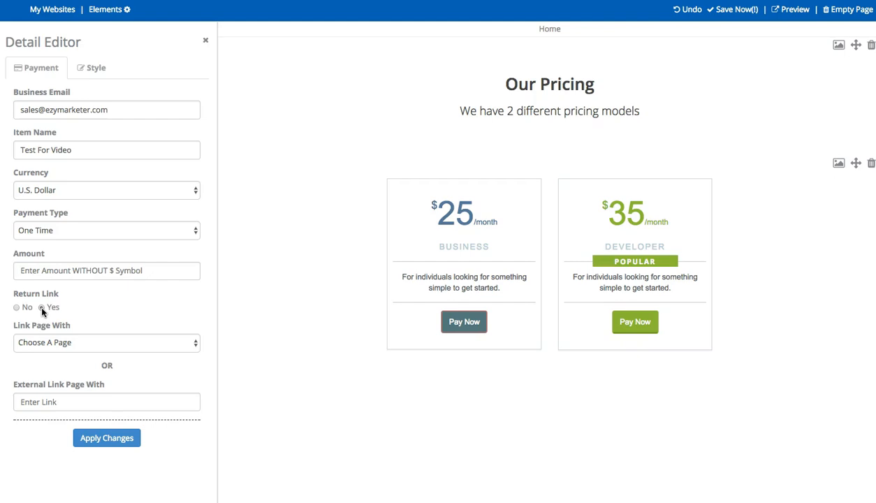
left_click(95, 342)
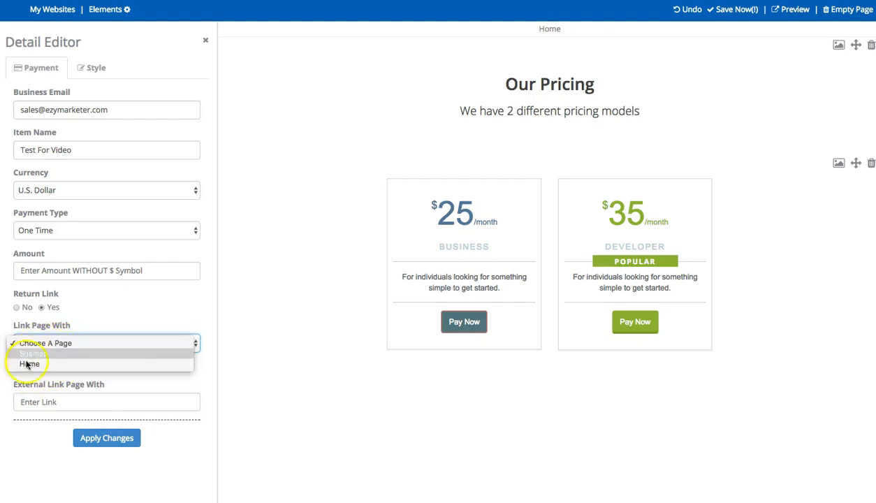
left_click(60, 342)
left_click(64, 401)
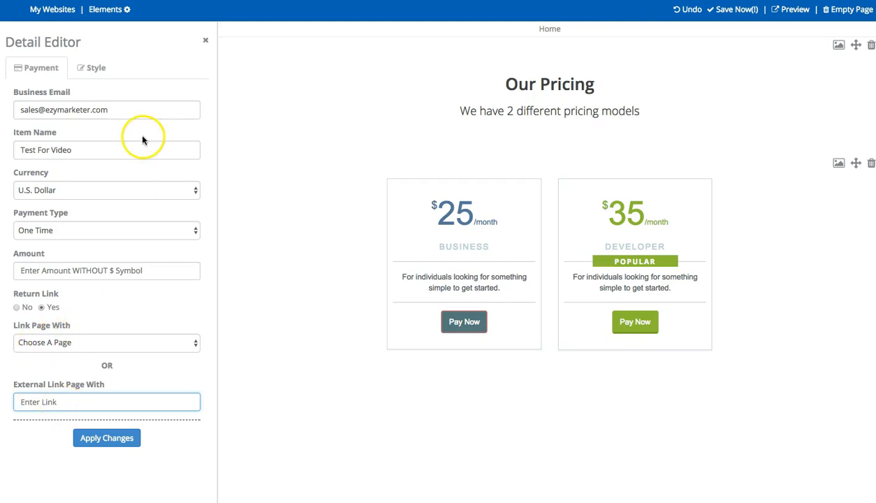
Switch to a Subscription with trial amount 1 for 7 days and Return Link No
left_click(67, 231)
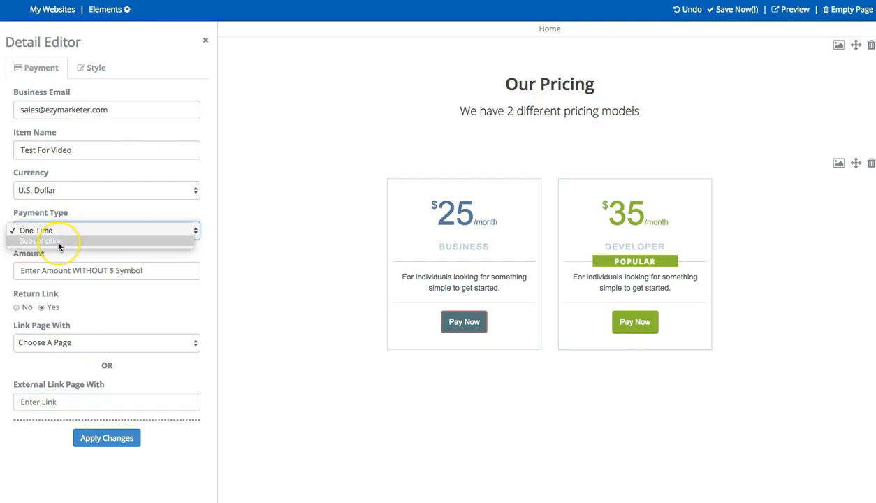
left_click(58, 242)
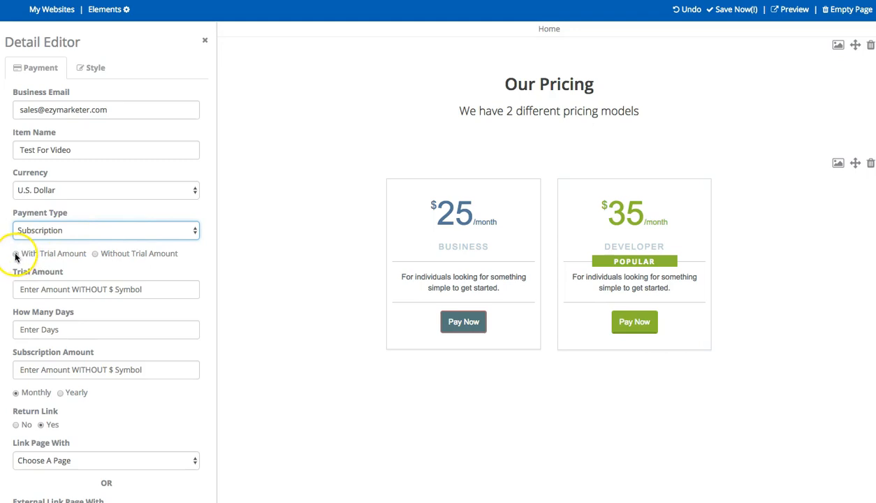
left_click(25, 289)
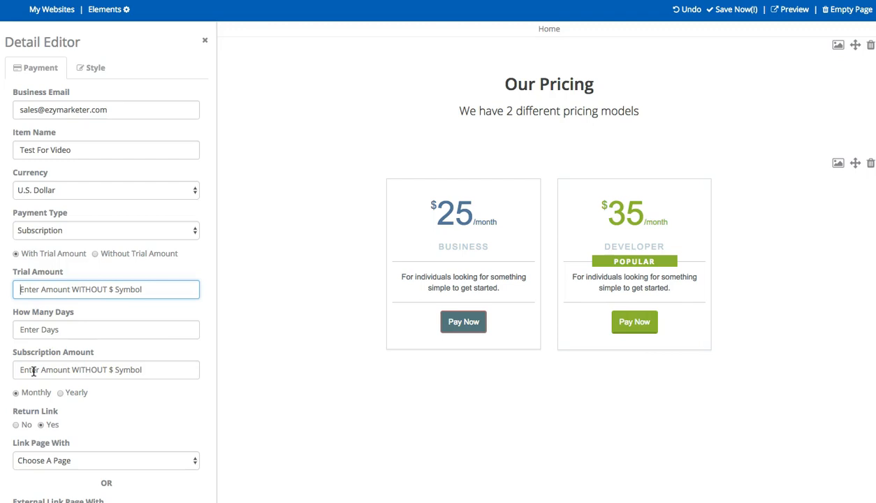
left_click(24, 292)
type("1")
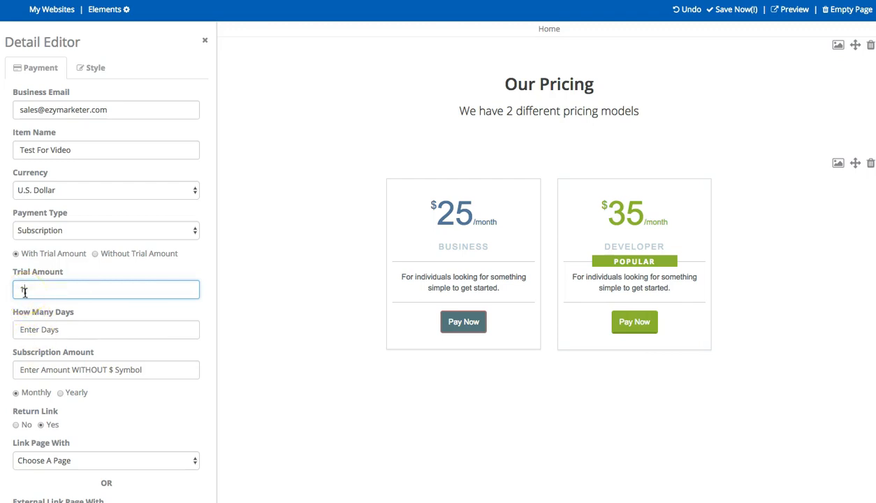
left_click(24, 329)
type("7")
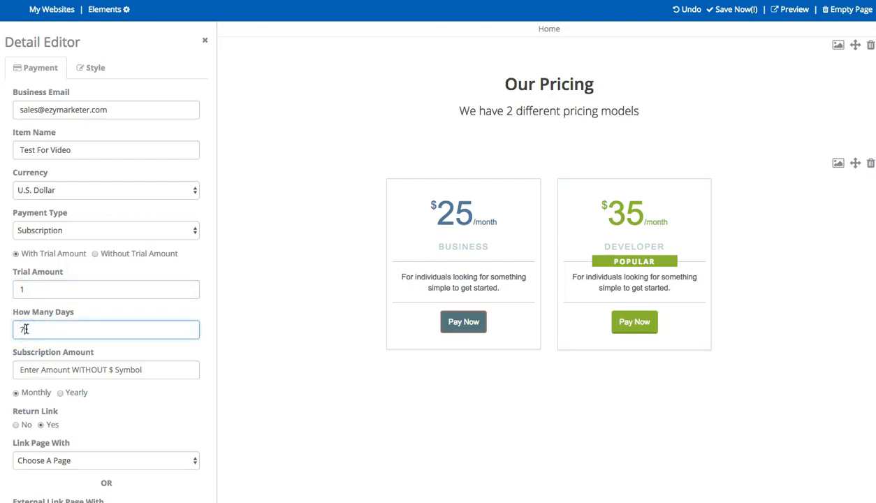
left_click(31, 368)
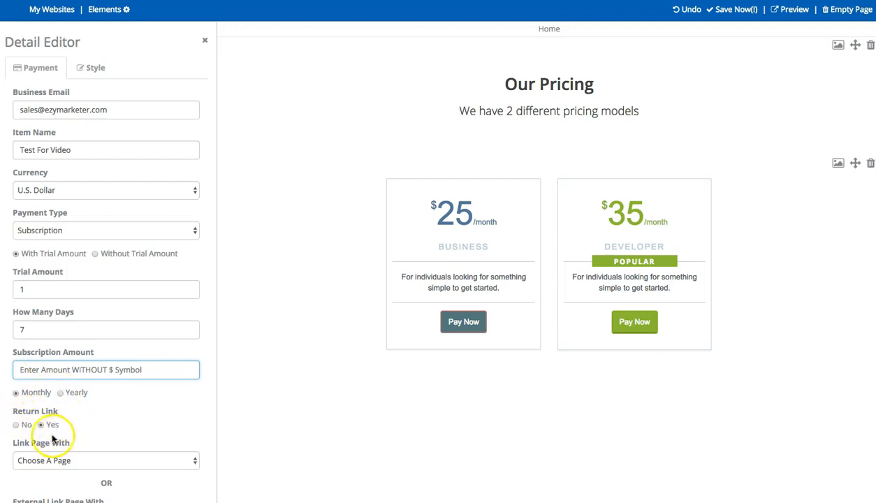
left_click(16, 426)
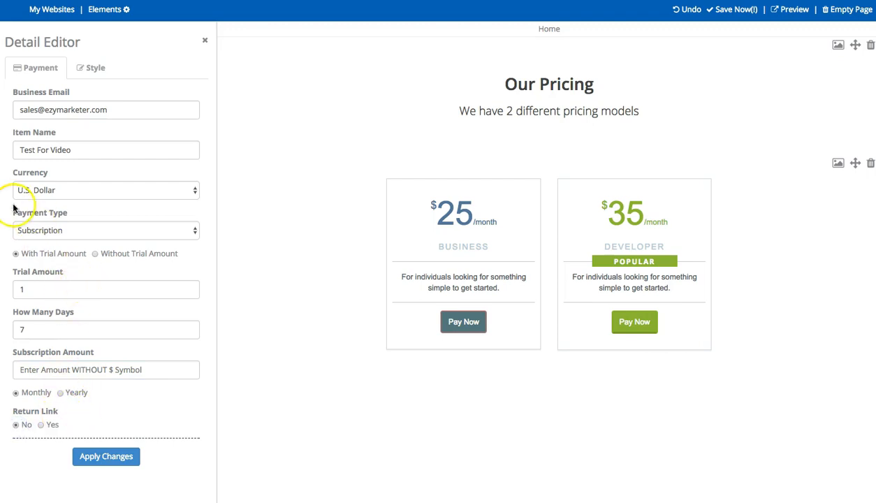
Change to a no-trial monthly subscription of 50 and apply the changes
left_click(95, 254)
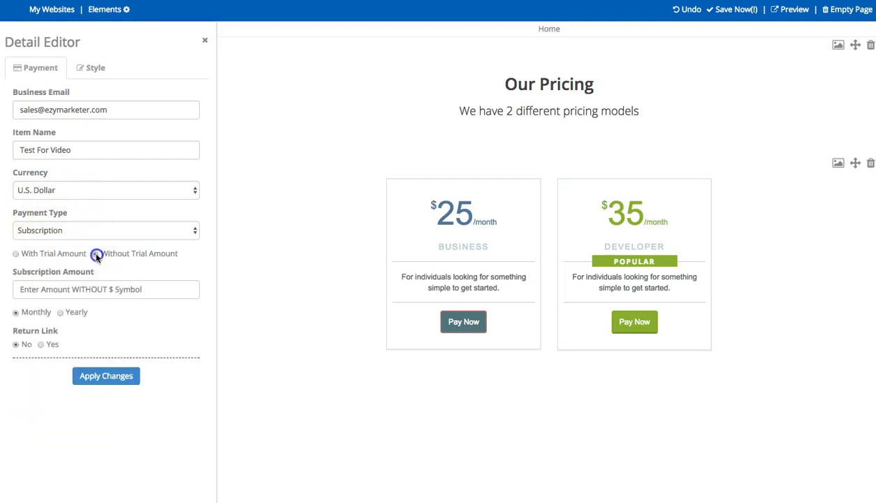
left_click(36, 291)
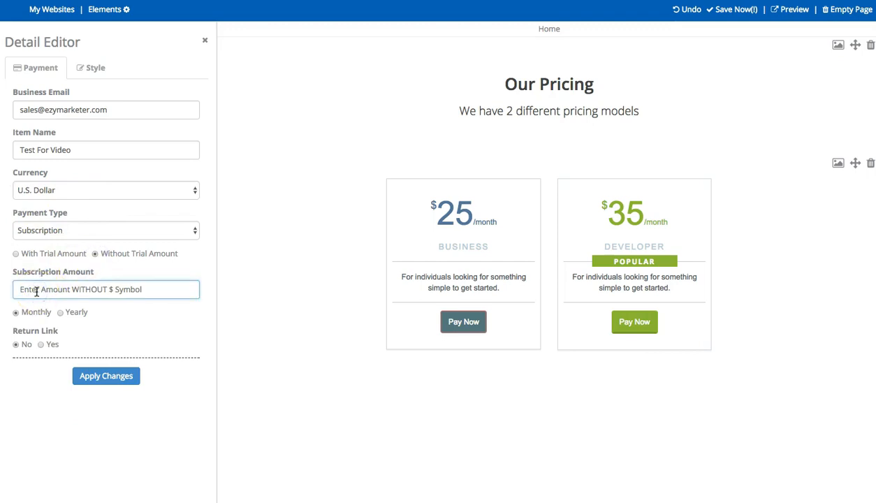
type("50")
left_click(15, 313)
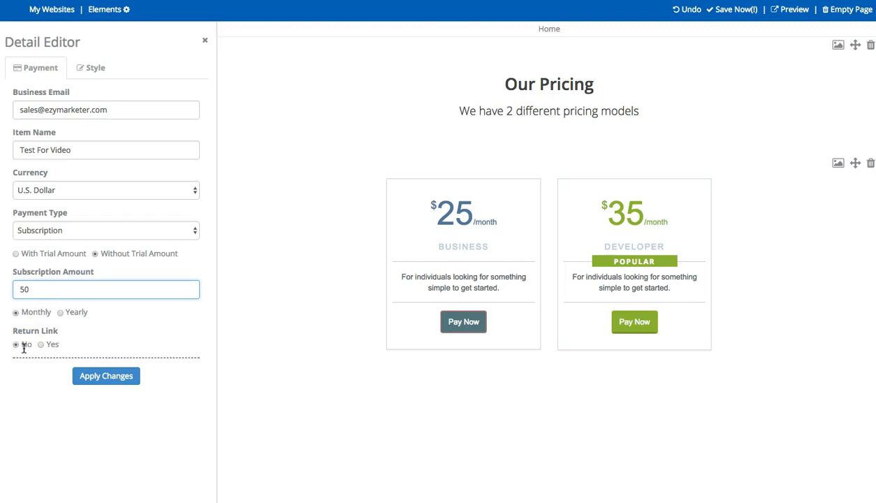
left_click(109, 377)
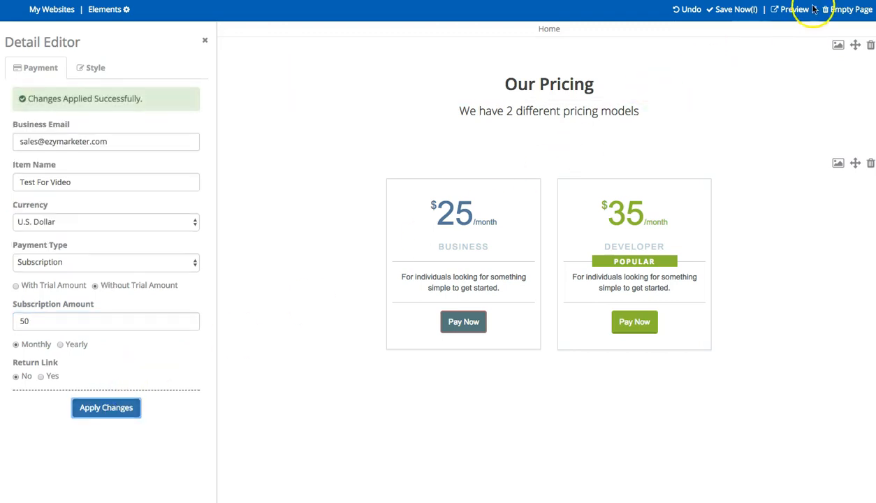
left_click(791, 11)
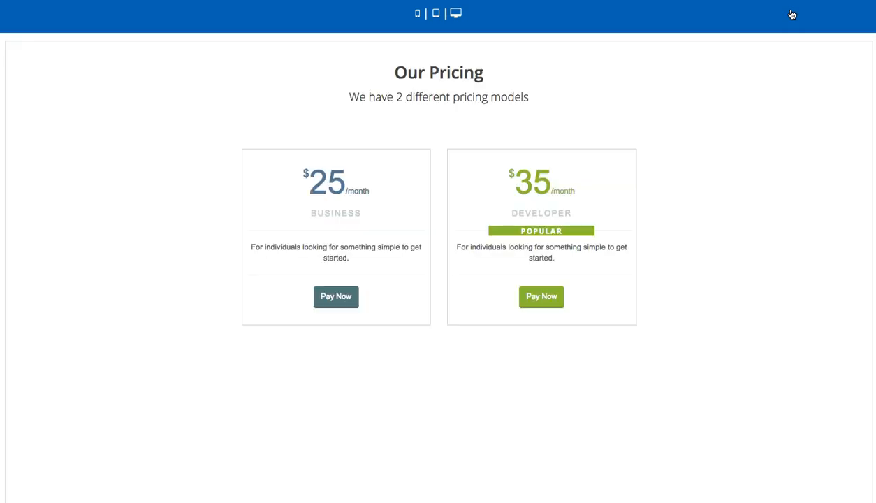
left_click(436, 13)
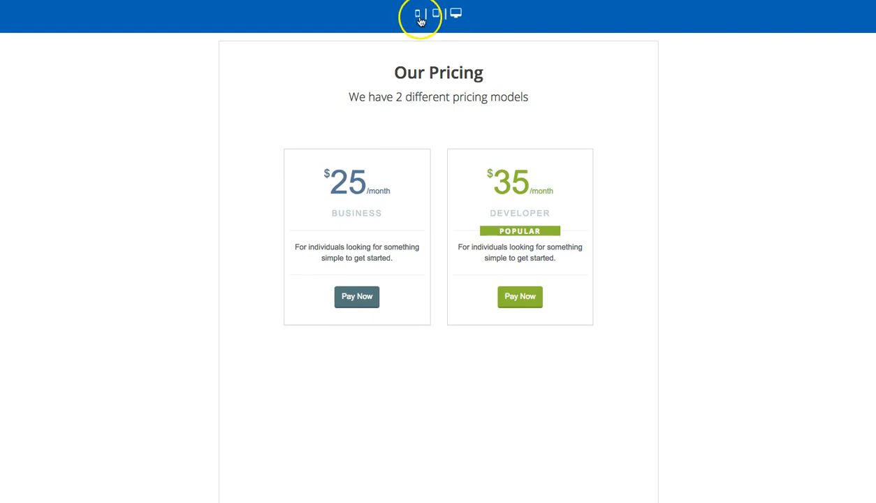
left_click(417, 14)
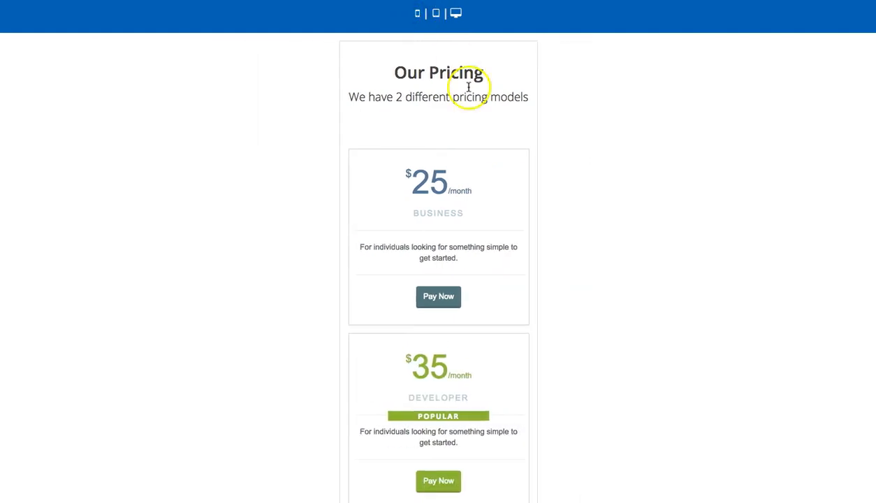
scroll(487, 167, "down", 1)
scroll(487, 167, "up", 1)
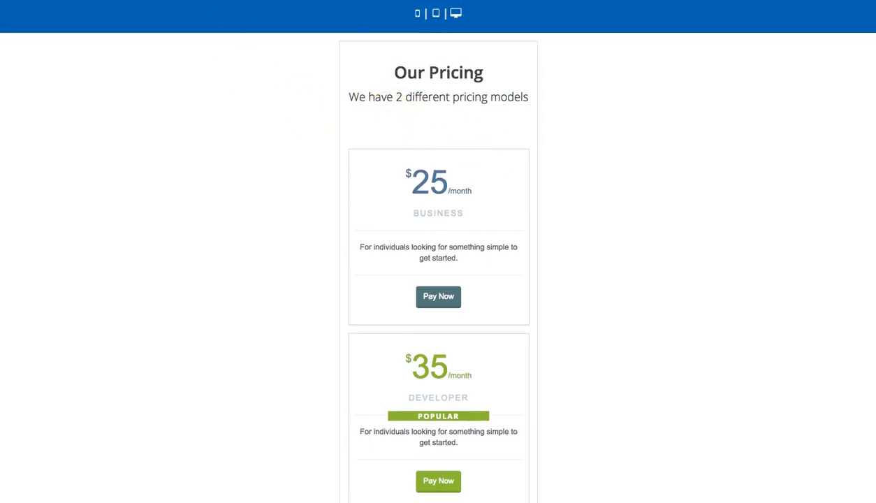
key("super+w")
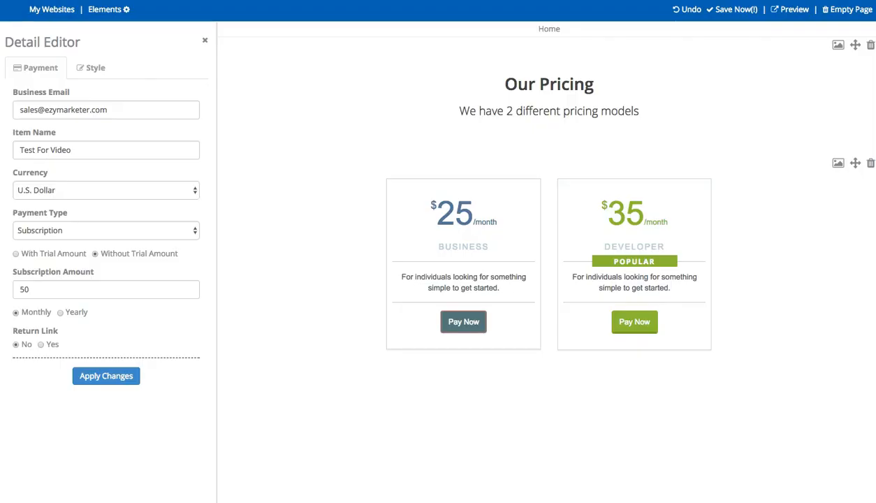
Save the site and publish ANOTHER TEST at the path /blogdemopayment
left_click(731, 10)
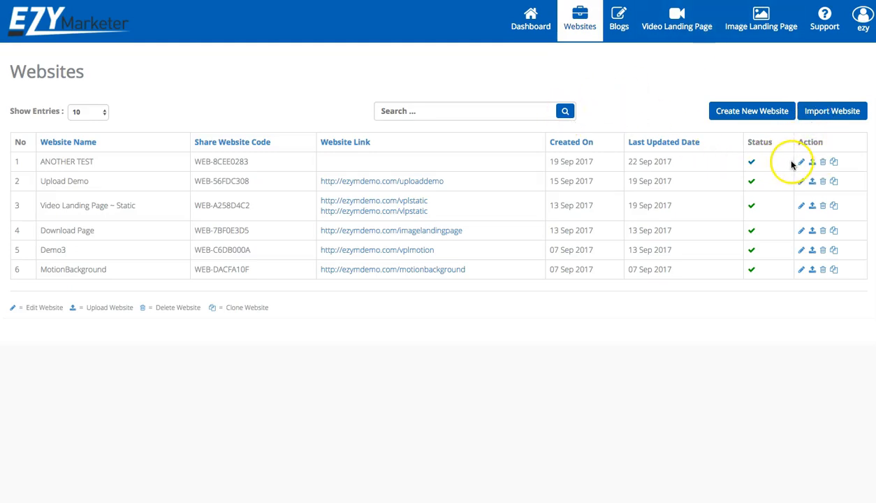
left_click(811, 162)
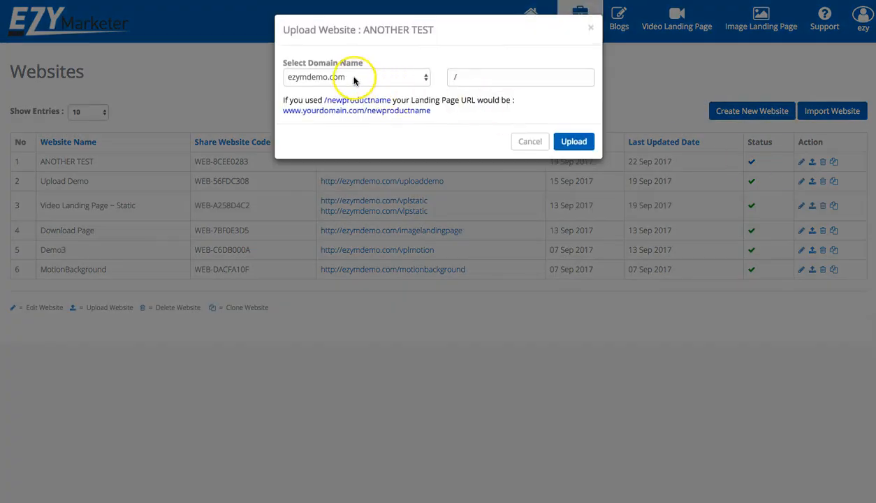
left_click(479, 77)
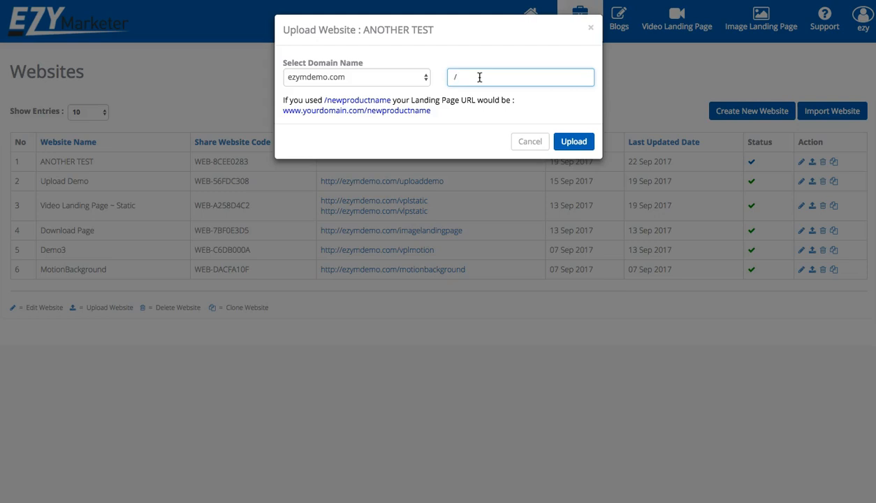
type("b")
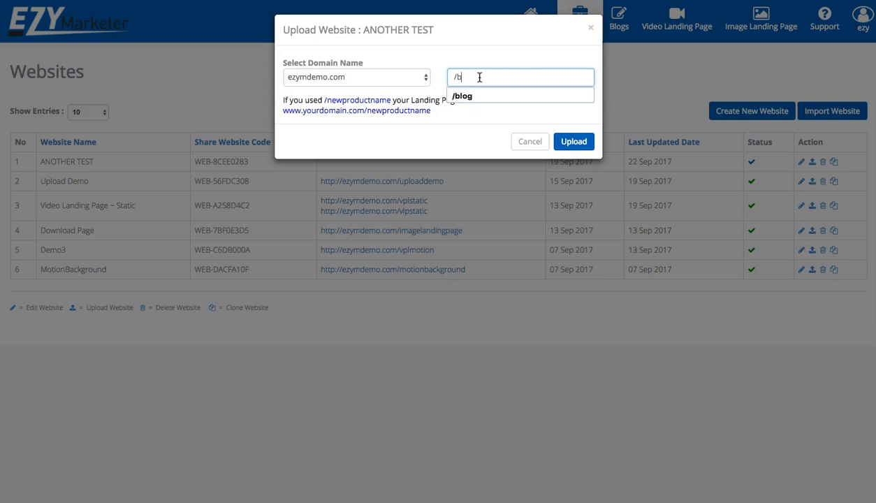
type("logdemopaymen")
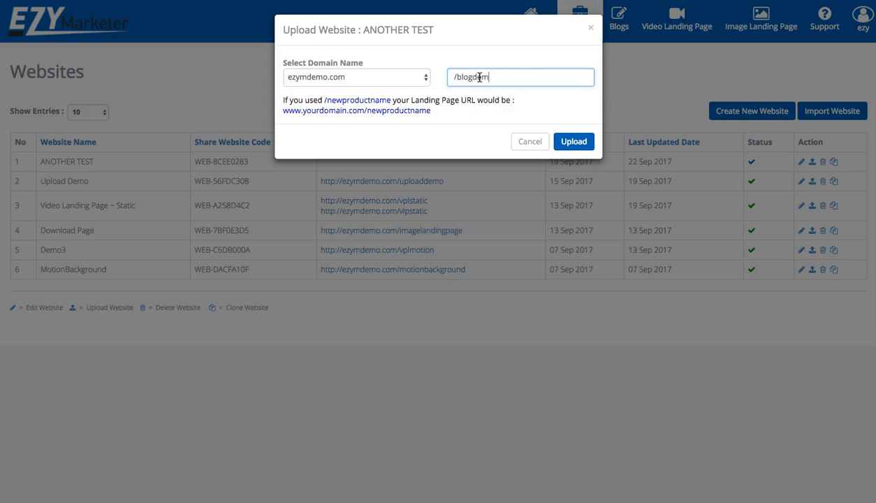
type("t")
left_click(574, 142)
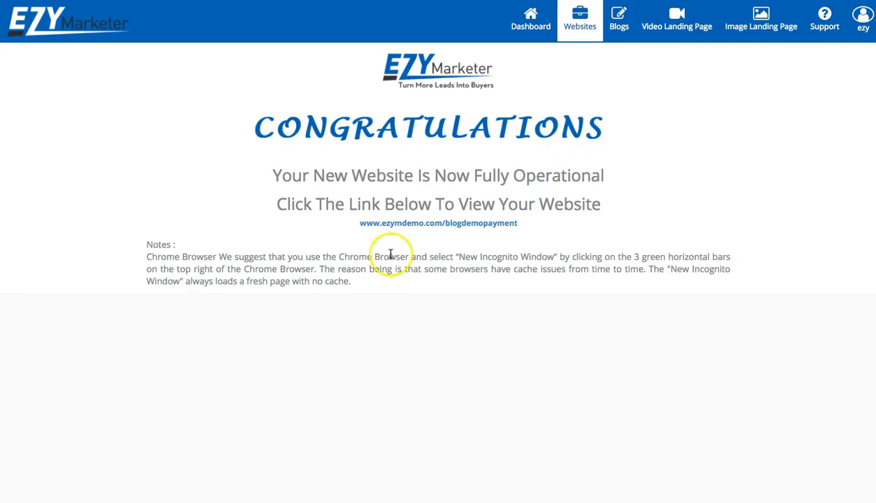
left_click(413, 224)
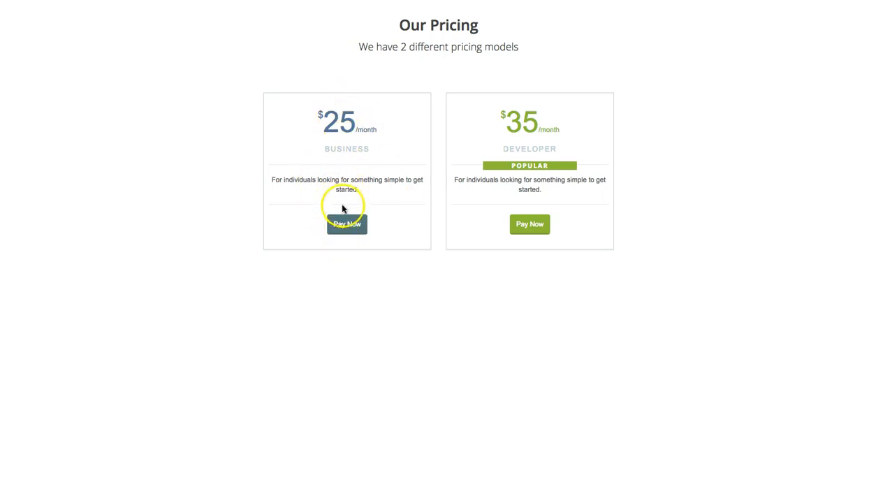
Try the Business plan's Pay Now button on the live pricing page
left_click(344, 226)
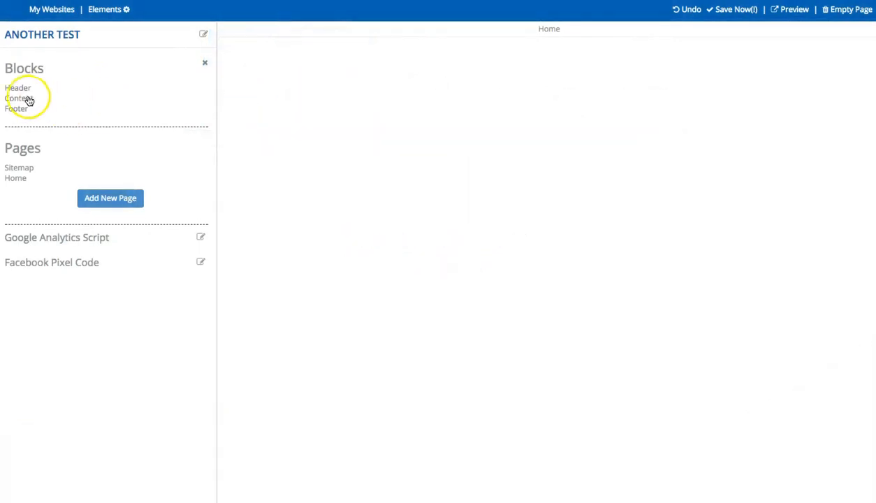
Drag the Download My Free Report opt-in block onto the Home page and select its form
left_click(28, 99)
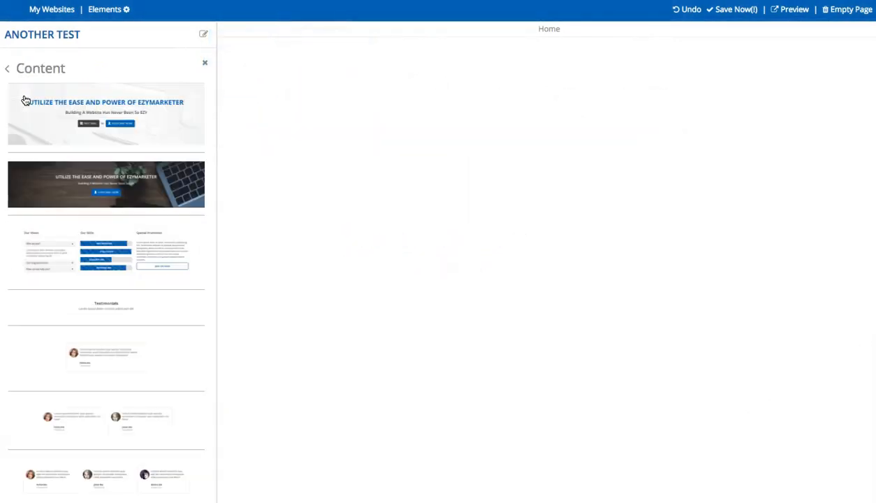
scroll(69, 201, "down", 15)
scroll(69, 201, "down", 20)
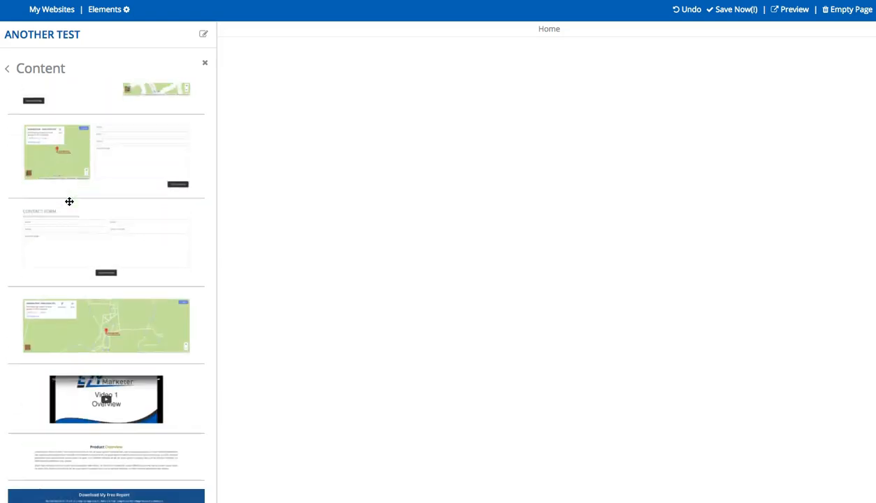
scroll(69, 201, "down", 15)
left_click(64, 161)
left_click_drag(74, 118, 609, 153)
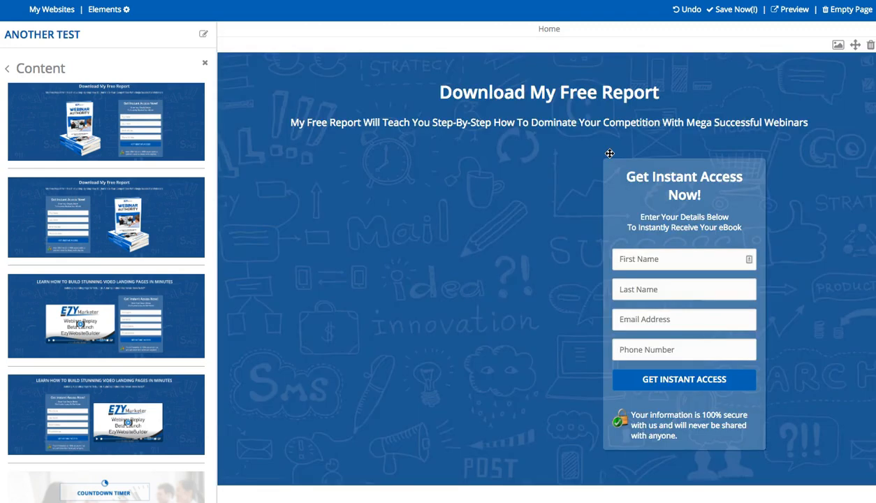
left_click(701, 297)
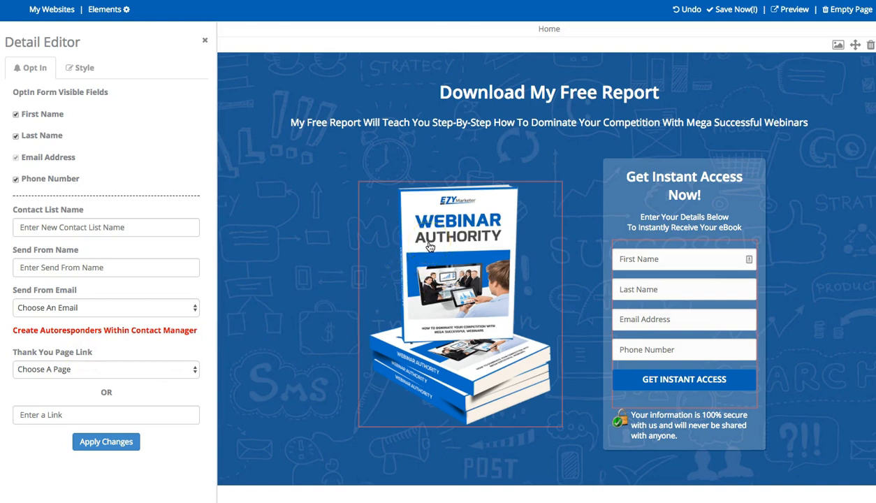
Set the opt-in form's Thank You Page Link to Home
left_click(194, 370)
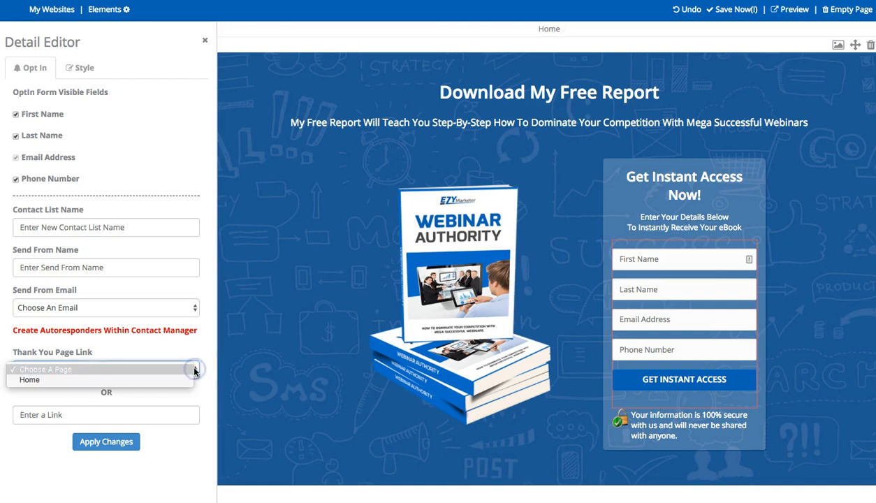
left_click(29, 383)
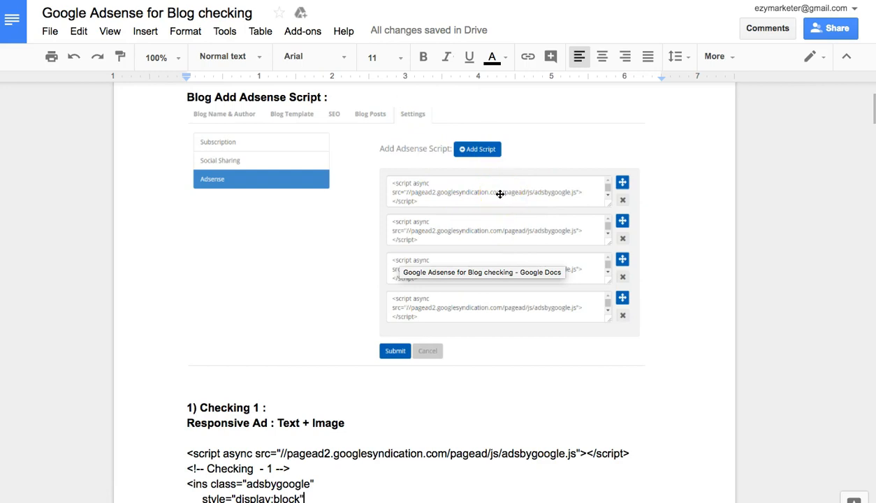
Read the Checking 1 Text + Image ad code and its blog output, down to Checking 2
scroll(500, 192, "down", 1)
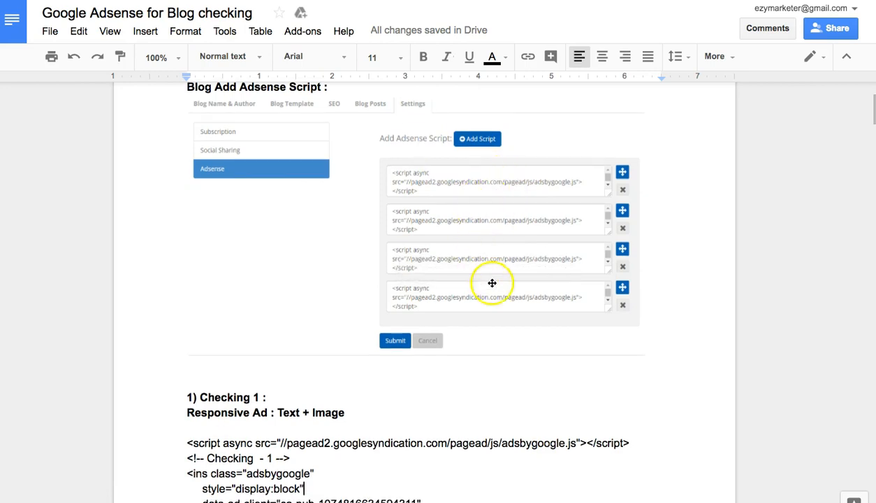
scroll(506, 305, "down", 3)
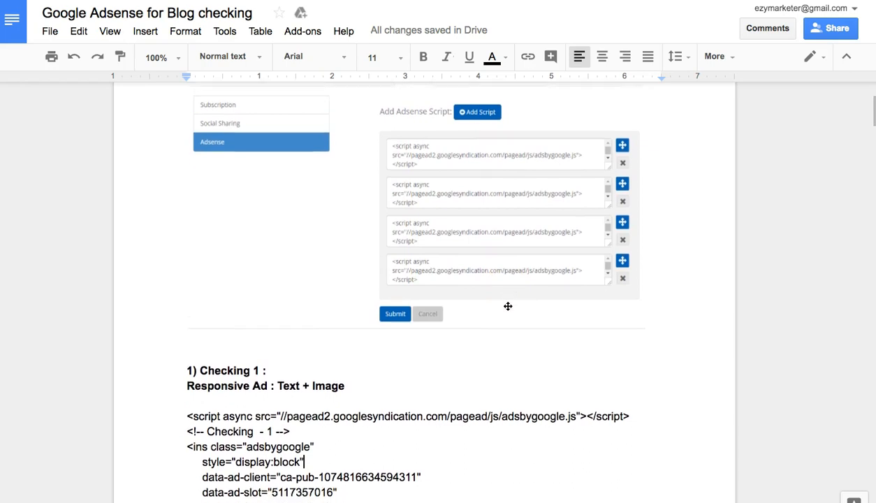
scroll(508, 306, "down", 5)
scroll(508, 305, "down", 2)
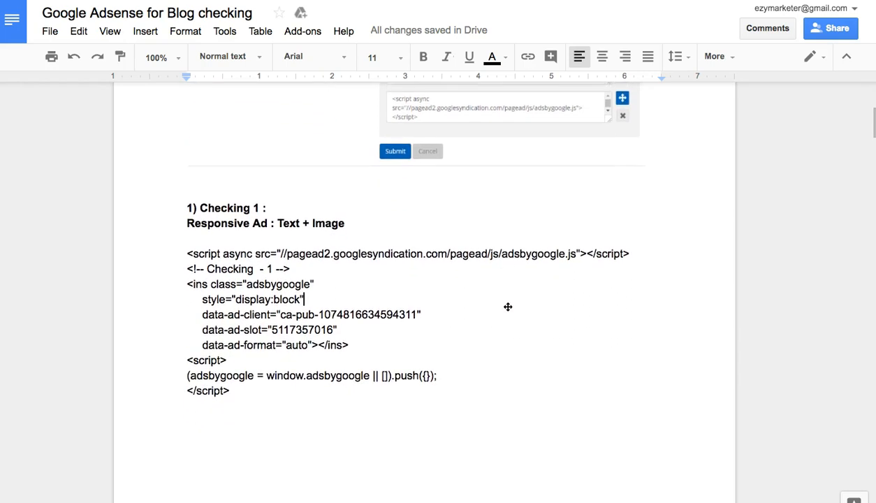
left_click_drag(187, 233, 239, 375)
left_click(463, 353)
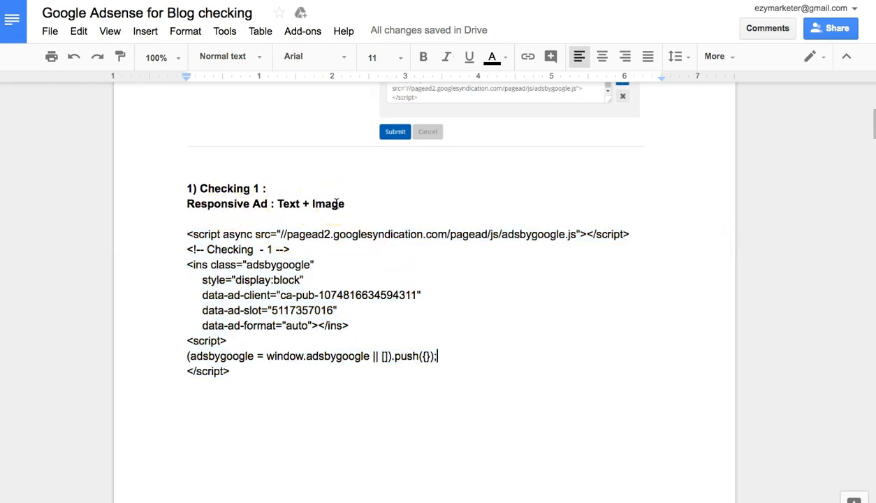
scroll(336, 203, "down", 7)
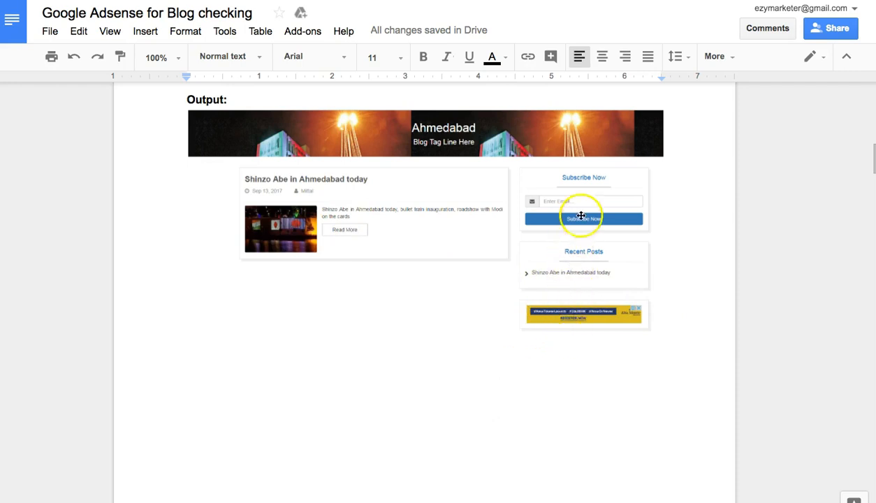
scroll(579, 234, "up", 1)
scroll(558, 308, "up", 1)
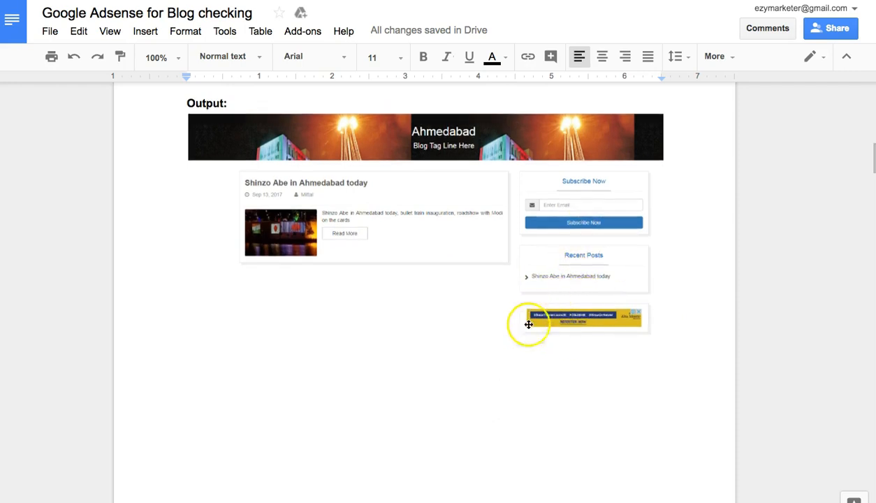
scroll(424, 320, "down", 10)
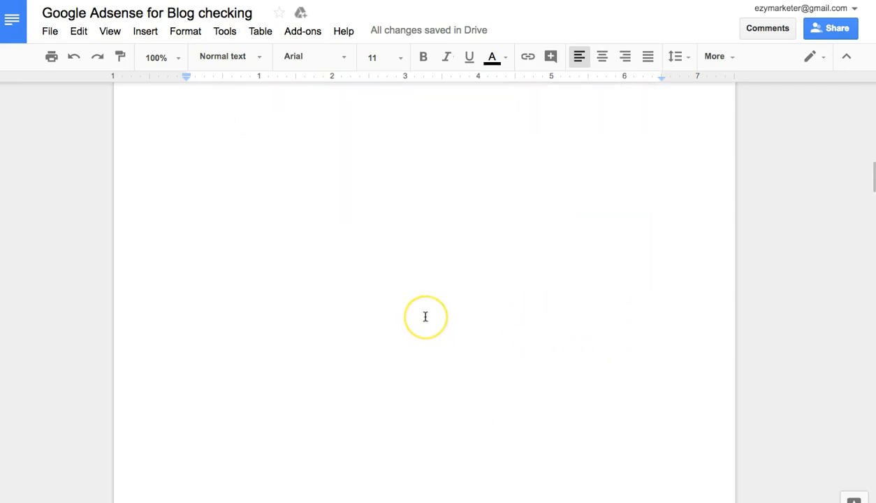
scroll(424, 317, "down", 5)
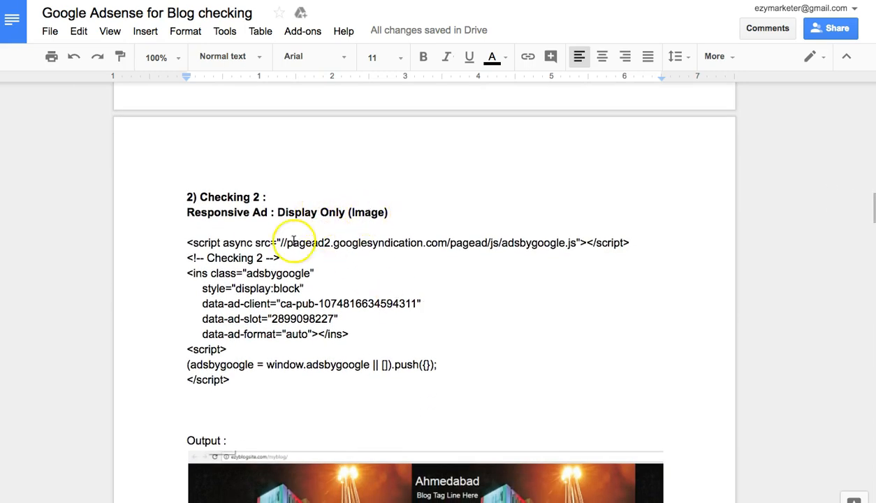
Review the Checking 2 Display Only (Image) code and output, then reach the Checking 3 Leader Board 728 x 90 code
left_click_drag(183, 242, 273, 384)
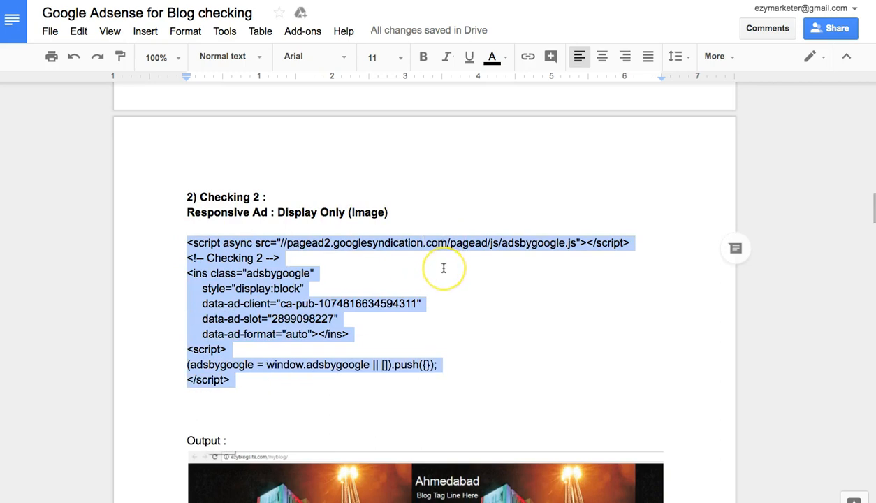
scroll(443, 267, "down", 2)
scroll(443, 268, "down", 8)
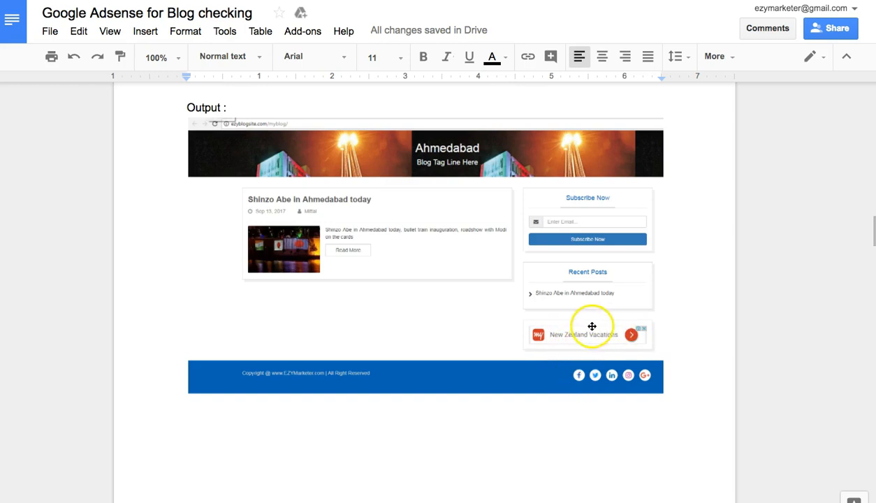
scroll(432, 290, "down", 2)
scroll(431, 291, "down", 10)
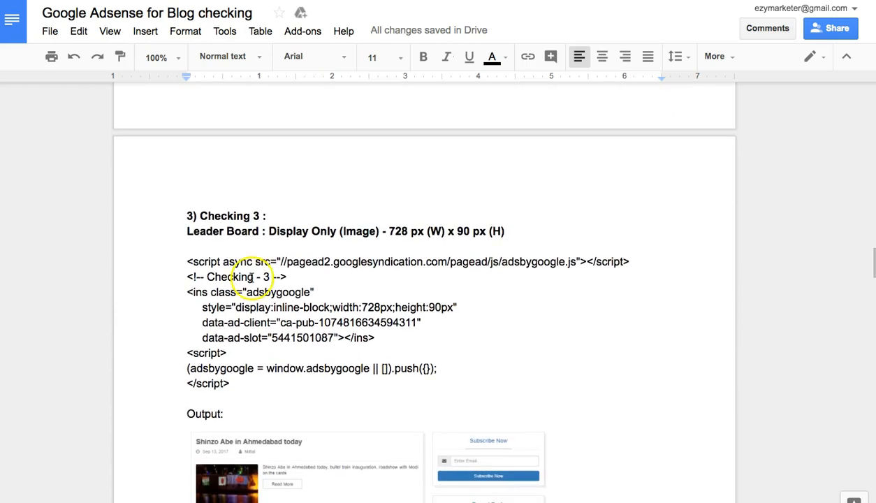
Look over the Checking 3 leaderboard output, then reach the Checking 4 Medium Rectangle 300 x 250 code
scroll(263, 230, "up", 1)
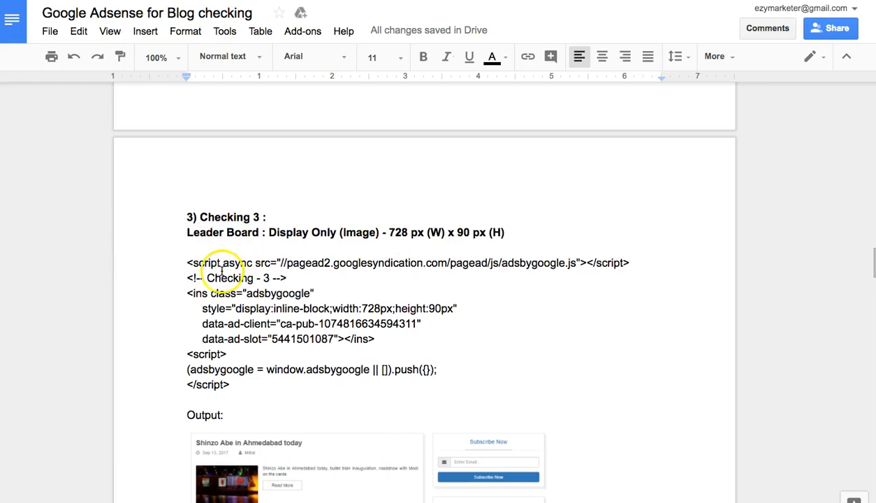
scroll(395, 332, "down", 7)
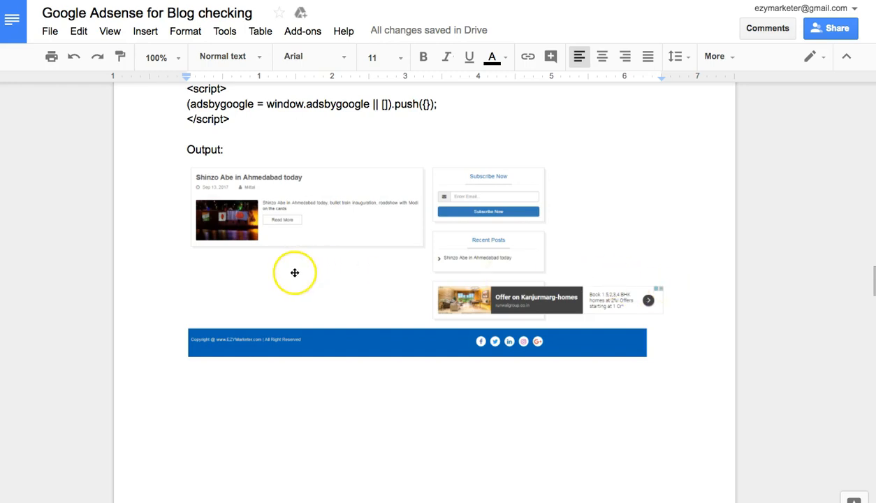
scroll(309, 271, "up", 3)
scroll(311, 271, "up", 1)
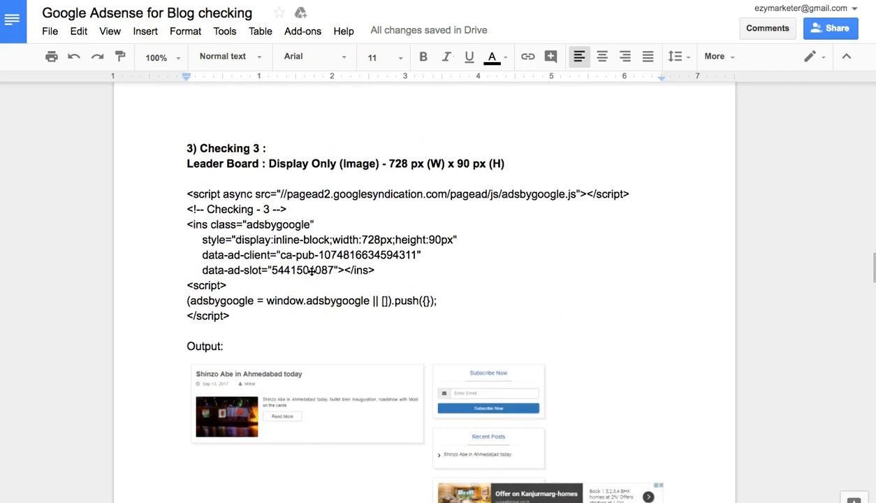
scroll(255, 165, "down", 10)
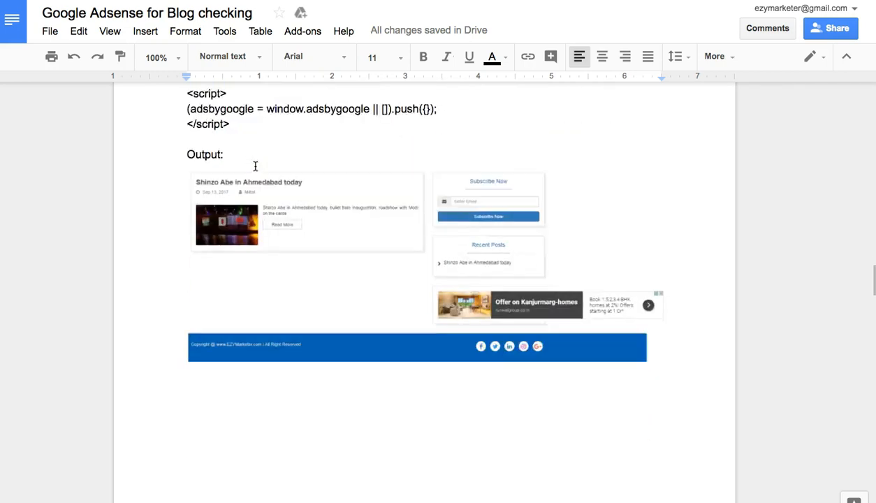
scroll(255, 166, "down", 4)
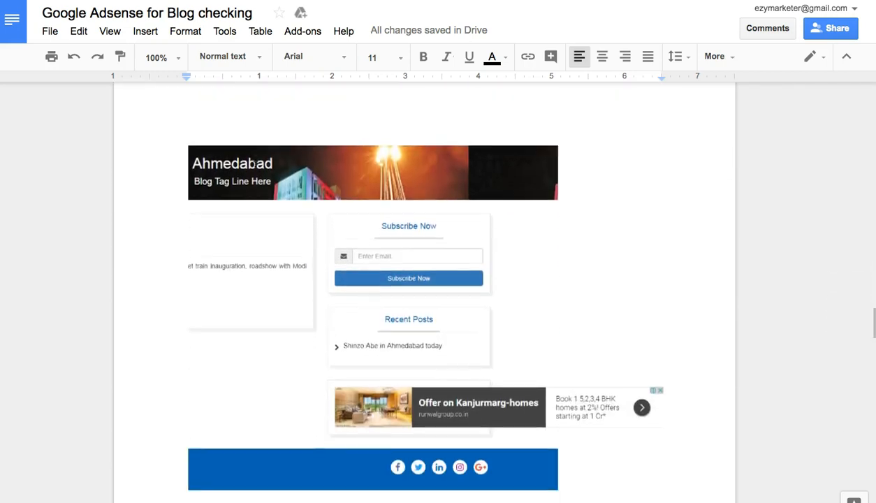
scroll(574, 336, "down", 5)
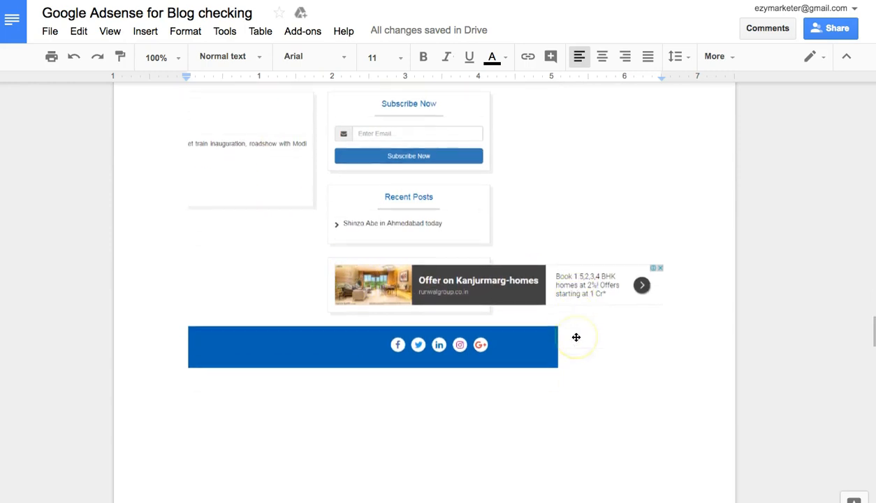
scroll(575, 337, "down", 6)
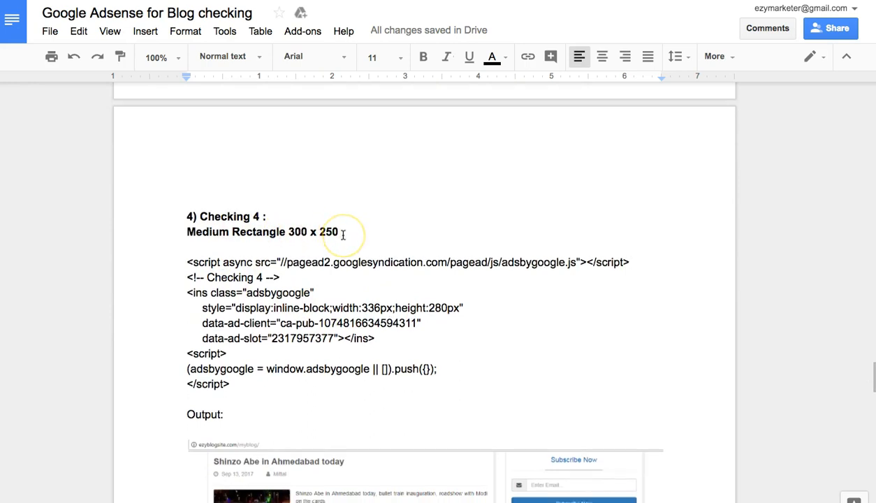
Review the Checking 4 output, continuing to the Checking 5 Large Skyscraper 300 x 600 code
scroll(342, 234, "down", 1)
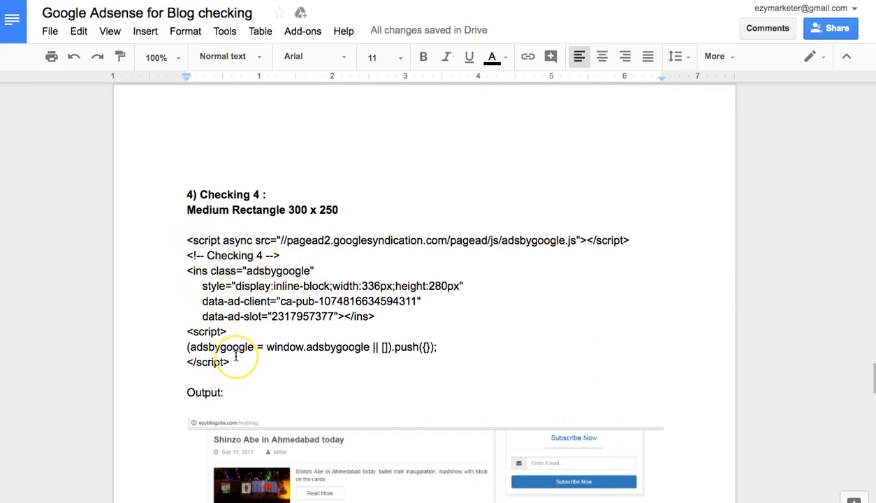
scroll(236, 356, "down", 2)
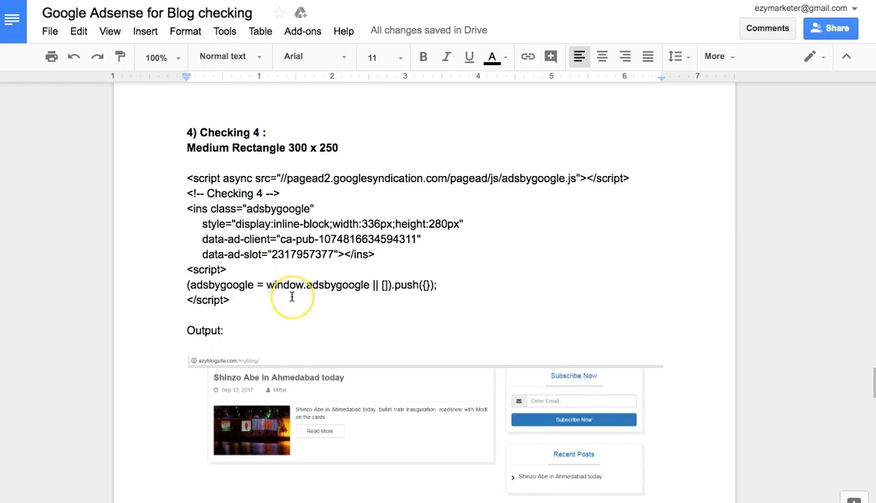
scroll(291, 297, "down", 5)
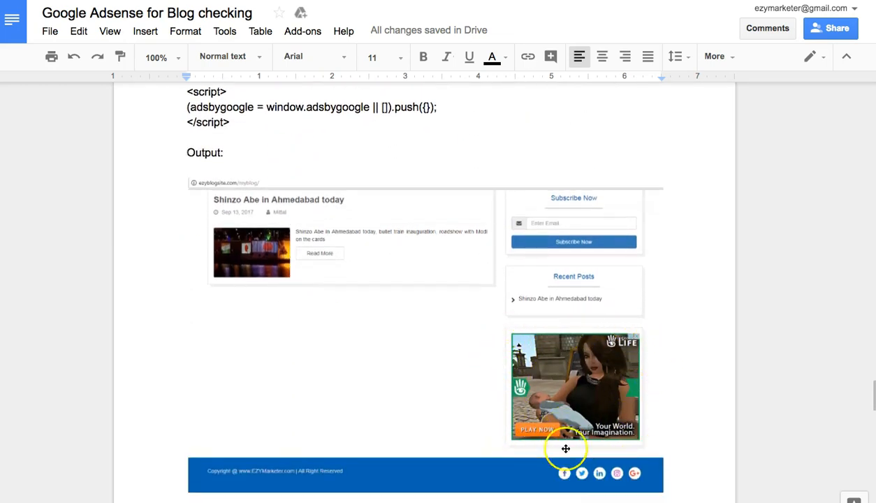
scroll(410, 314, "down", 1)
scroll(410, 314, "down", 15)
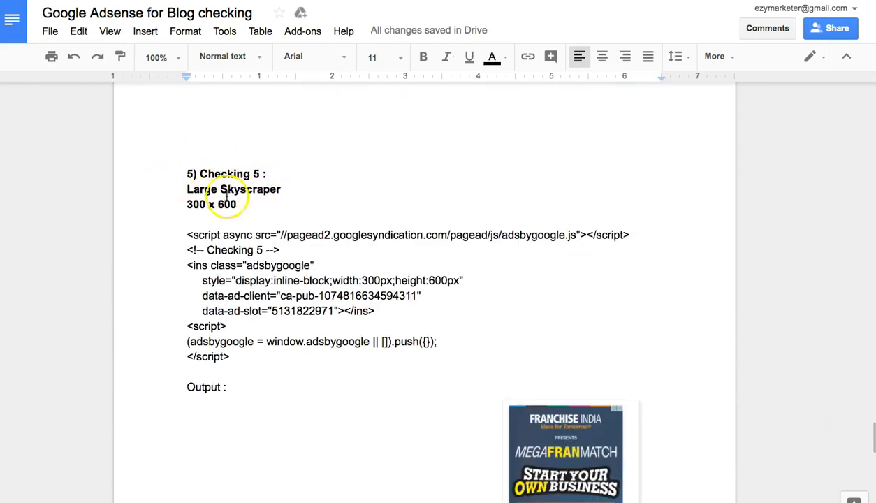
Look through the Checking 5 skyscraper output beside the Shinzo Abe article screenshot
scroll(464, 250, "down", 4)
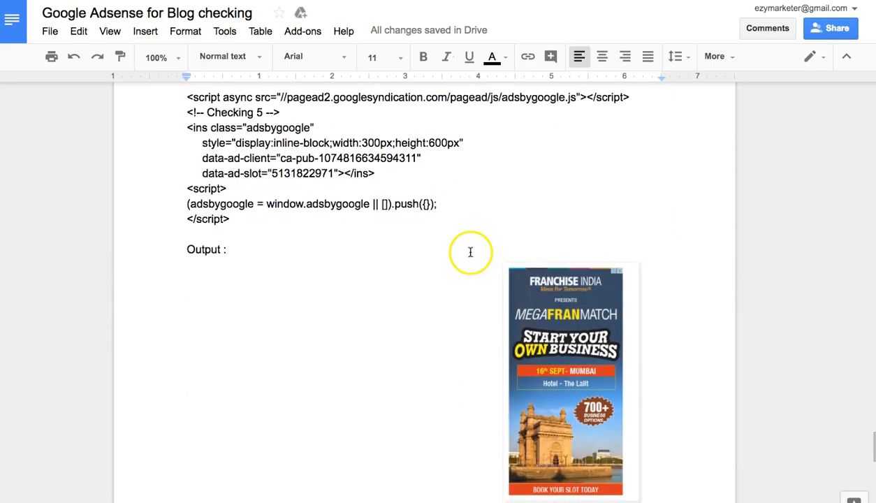
scroll(470, 252, "down", 2)
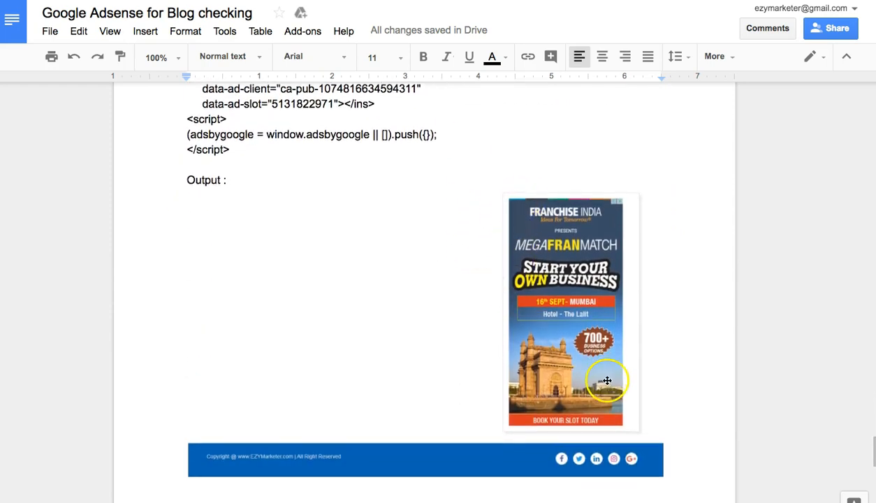
scroll(606, 381, "down", 12)
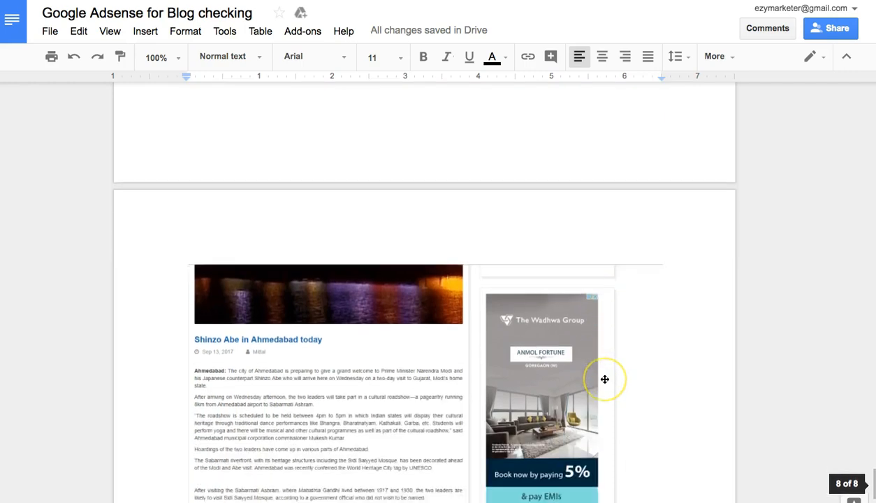
scroll(605, 379, "down", 2)
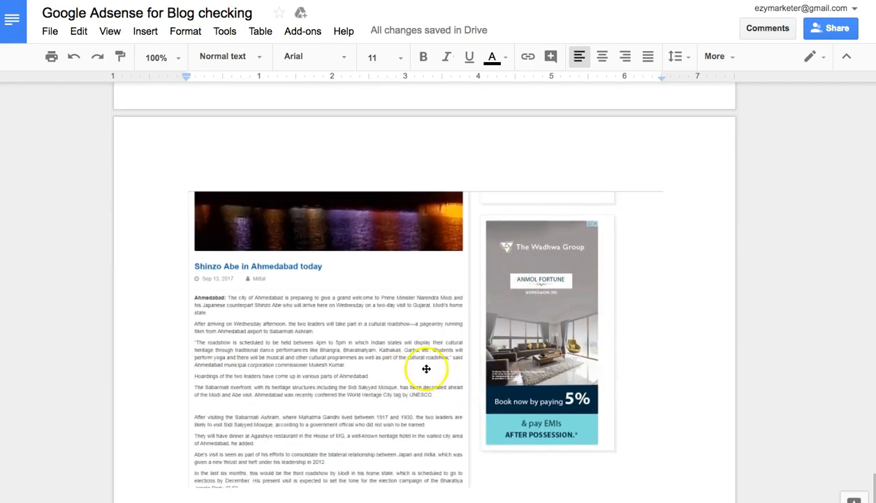
scroll(534, 296, "down", 7)
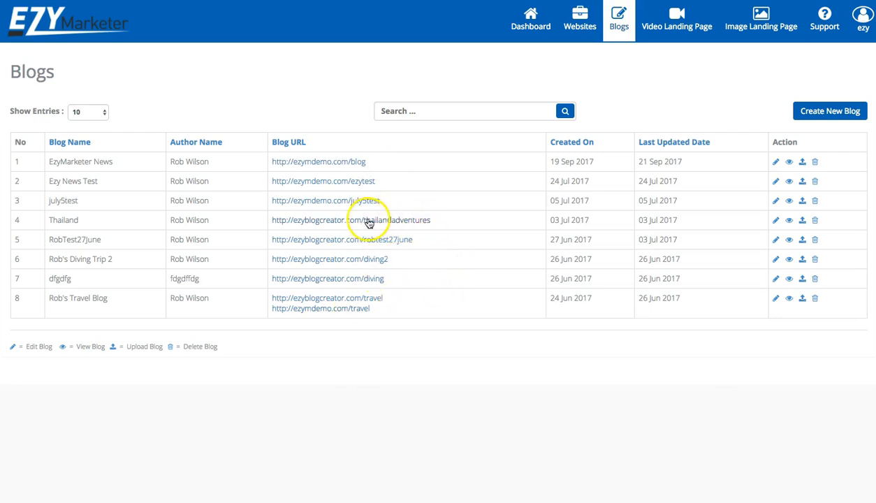
Open the Thailand blog's Settings, choose Adsense and place the cursor in the script box
left_click(775, 221)
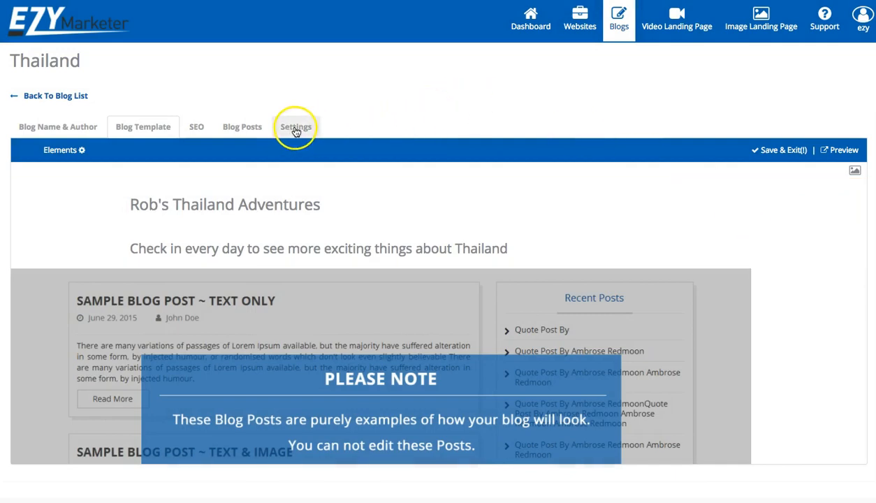
left_click(295, 129)
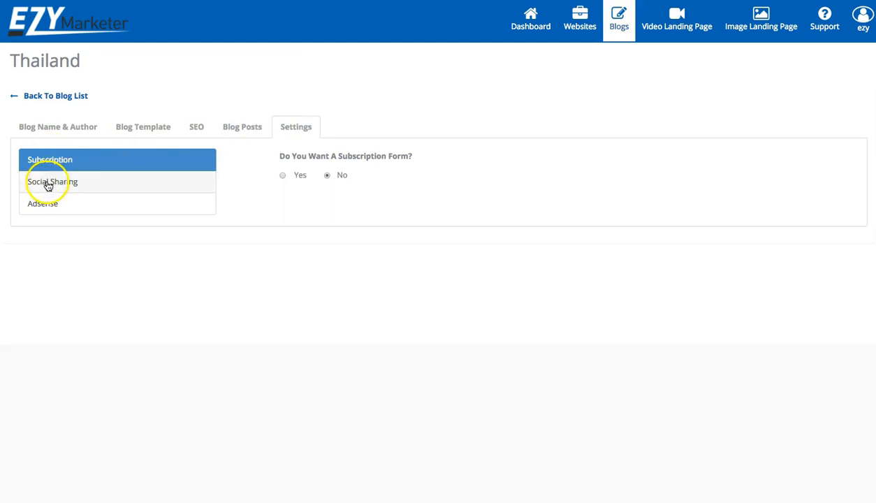
left_click(44, 207)
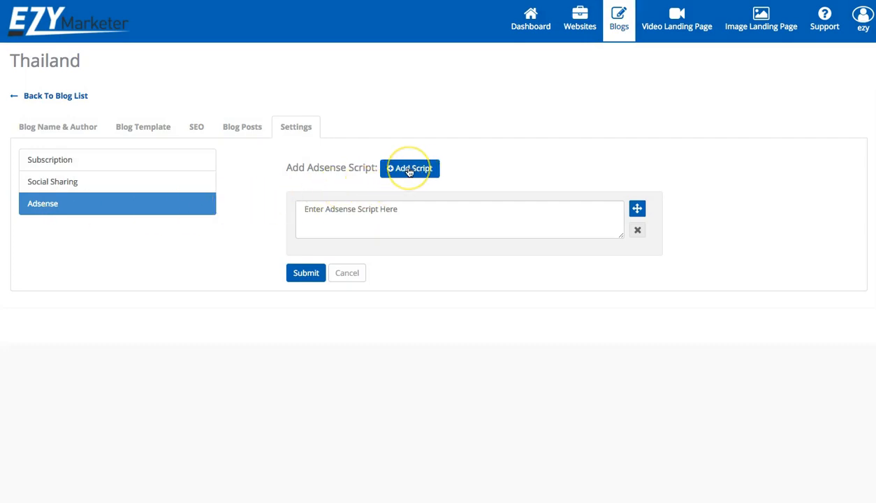
left_click(391, 215)
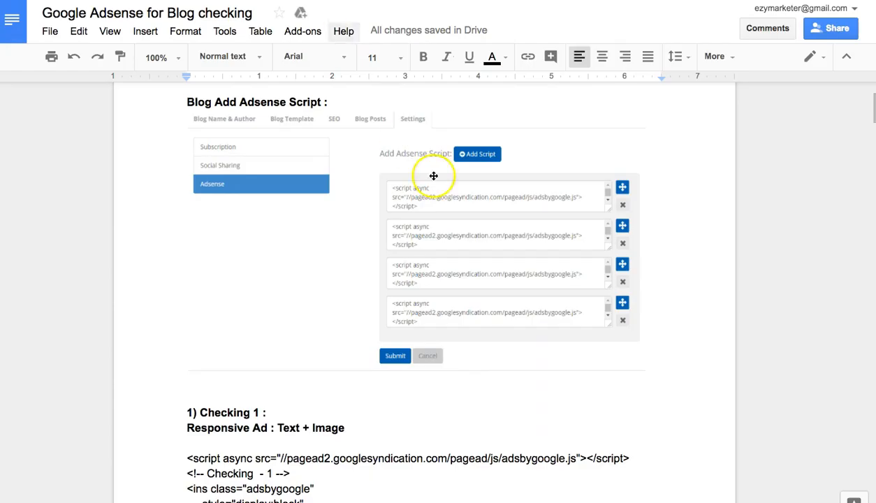
Paste the Checking 1 ad script into the first Adsense box, trimming the blank line, and add a second box
scroll(491, 254, "down", 5)
scroll(491, 254, "down", 3)
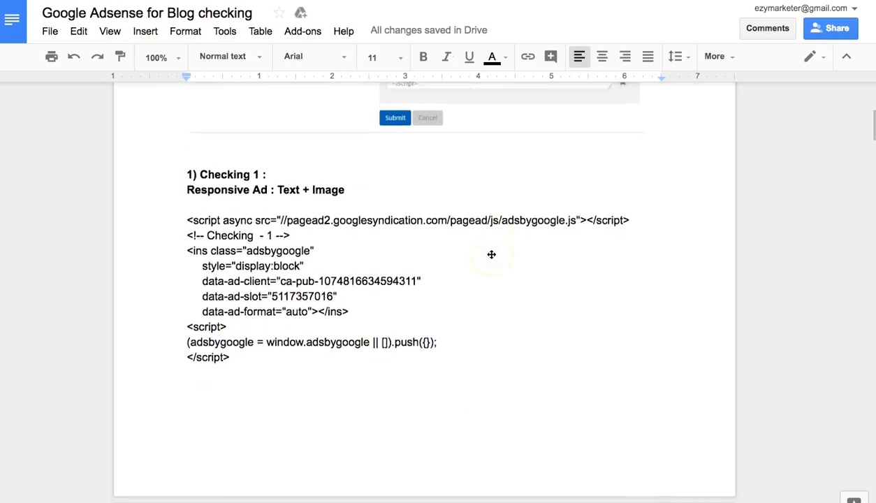
left_click_drag(186, 186, 246, 319)
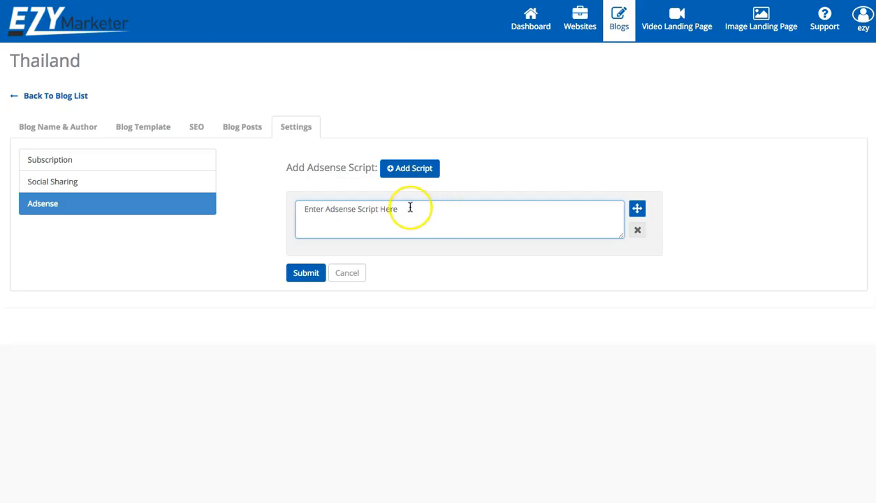
key("ctrl+v")
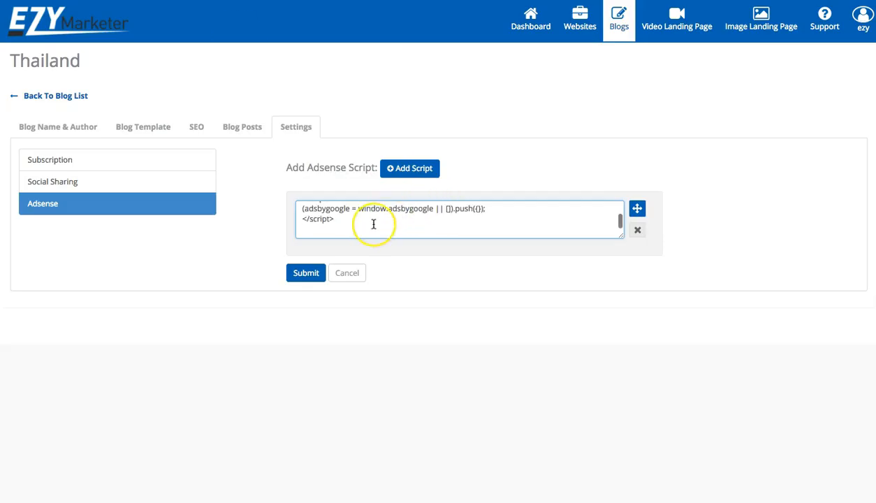
key("BackSpace")
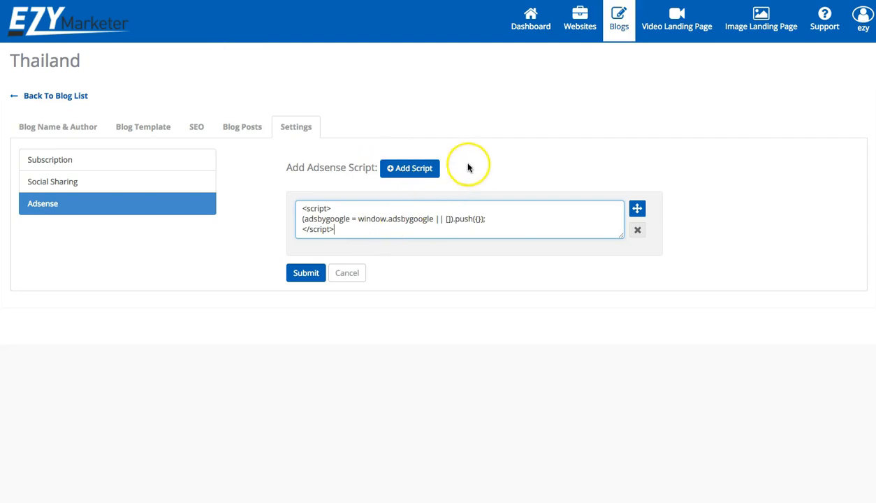
left_click(403, 169)
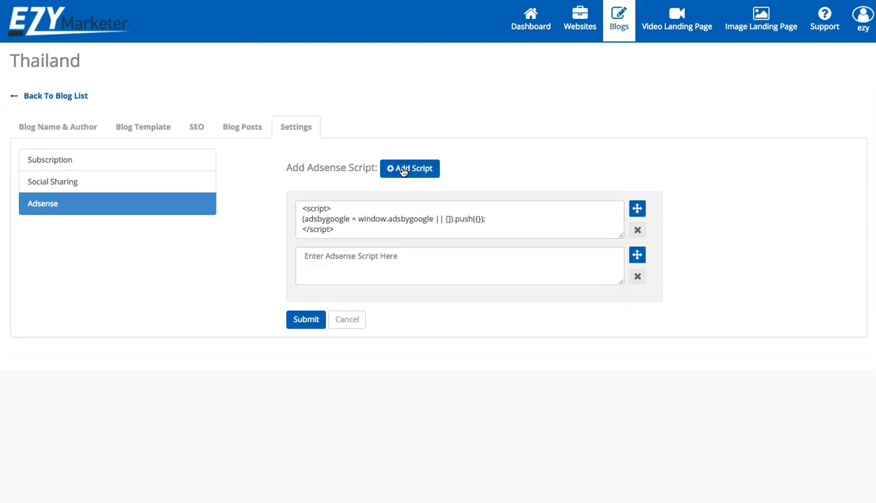
left_click(372, 259)
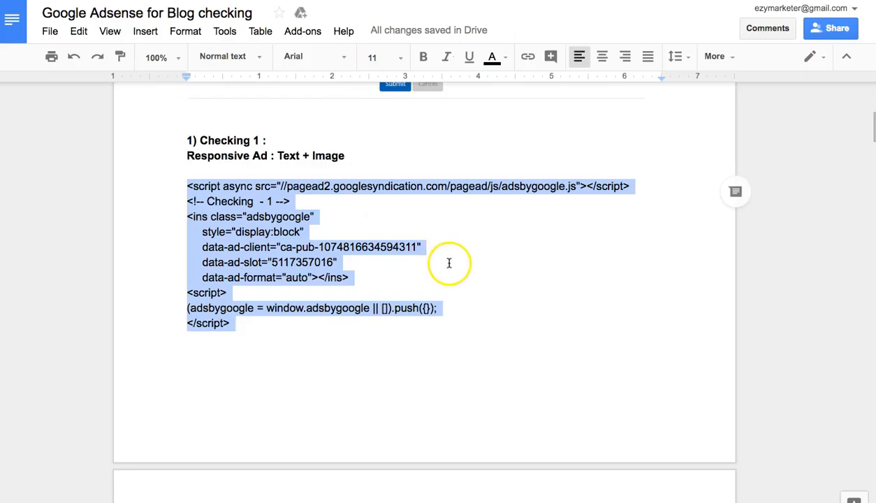
Copy the Checking 4 code into the second Adsense box and add a third script slot
scroll(450, 262, "down", 10)
scroll(450, 264, "down", 15)
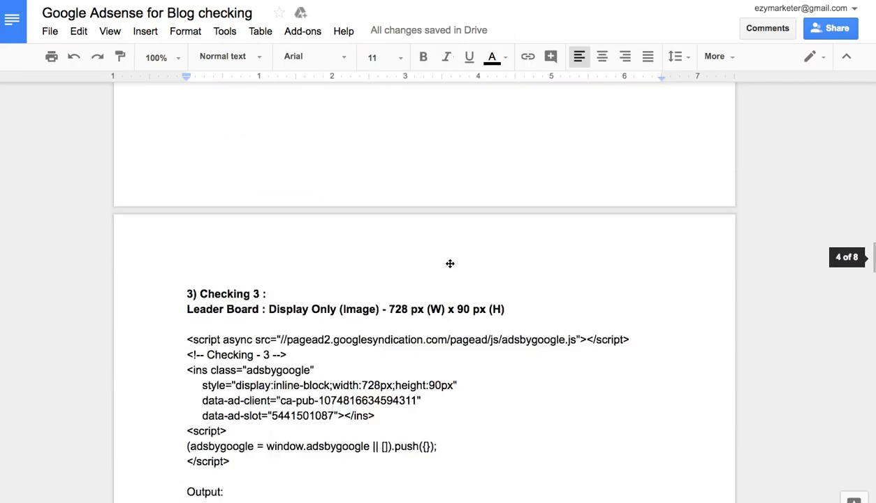
scroll(450, 263, "down", 15)
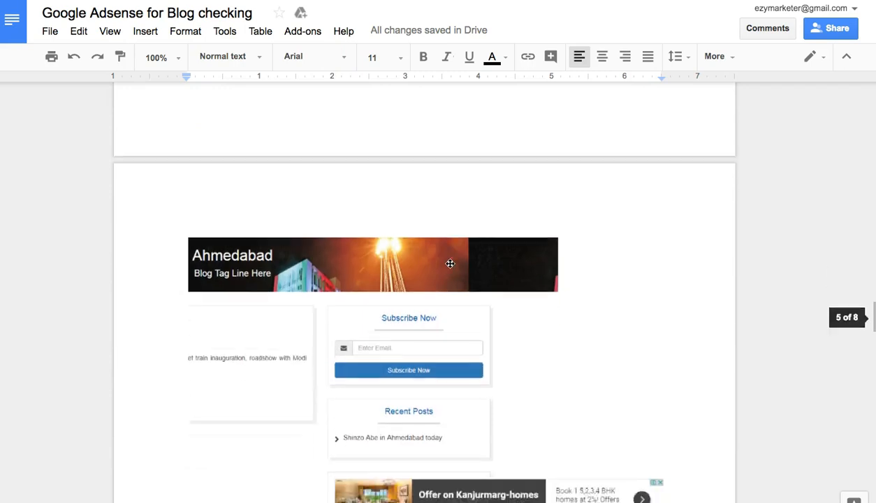
scroll(450, 263, "down", 15)
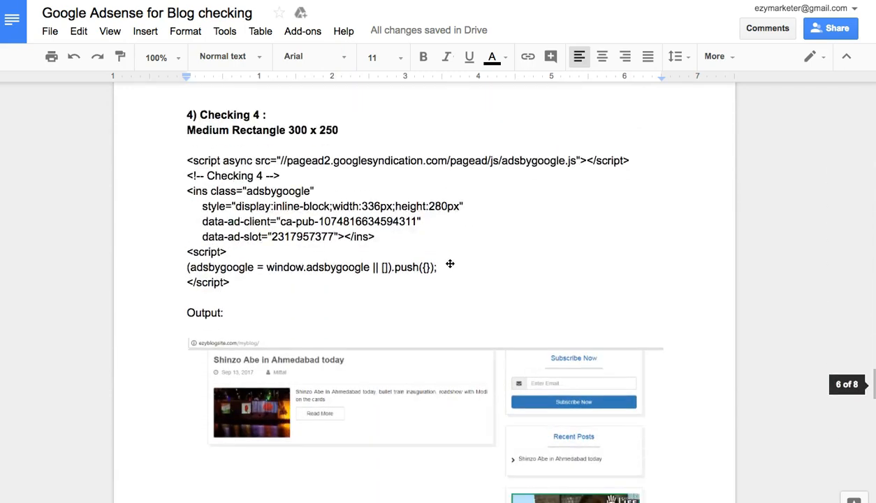
scroll(450, 263, "up", 5)
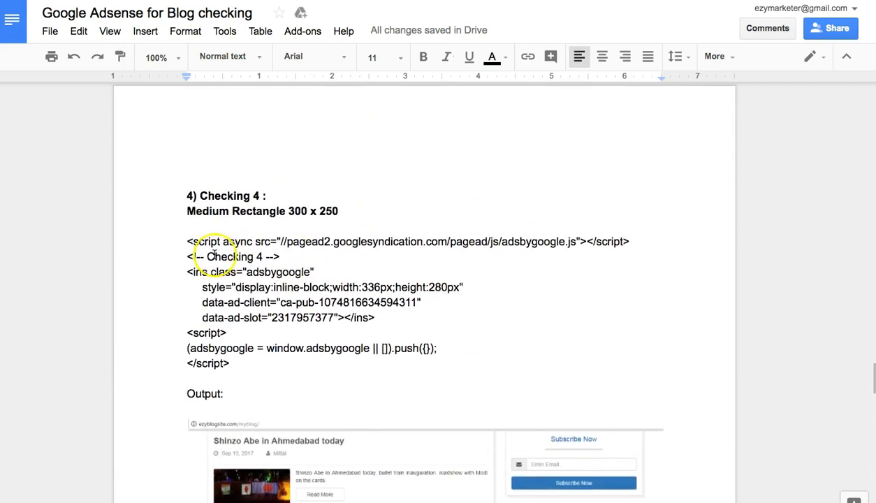
left_click_drag(188, 240, 246, 360)
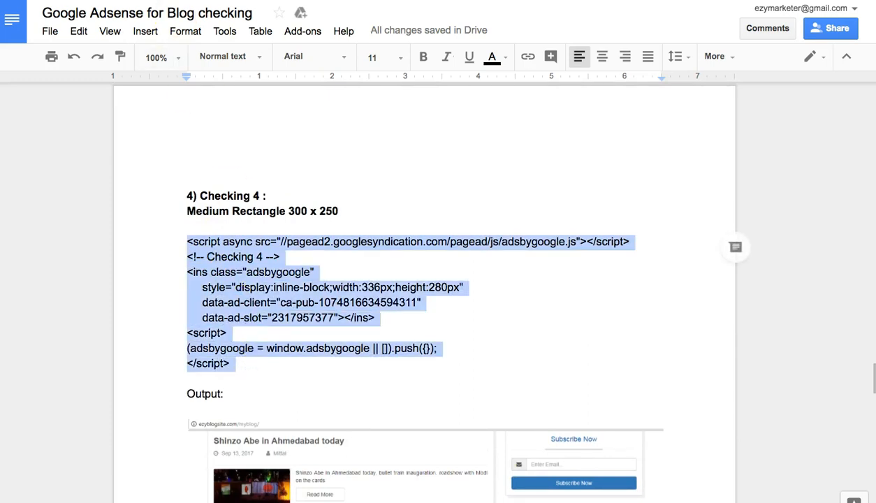
key("ctrl+Tab")
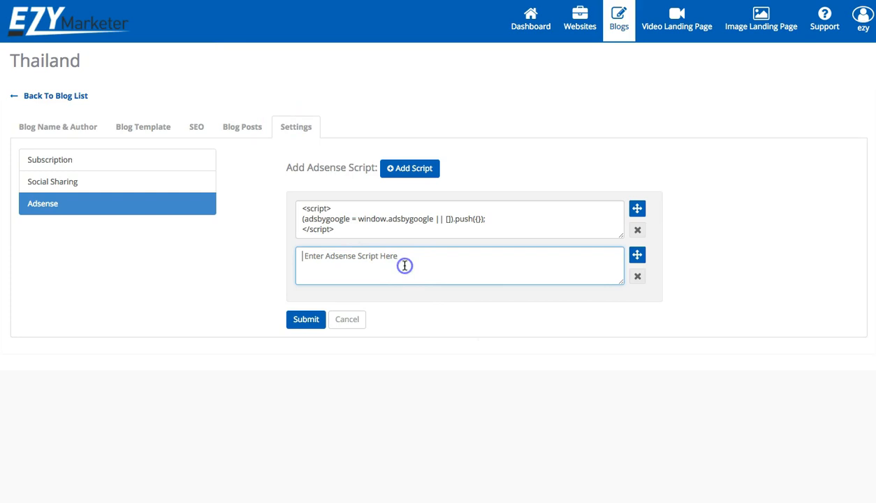
type("<script> (adsbygoogle = window.adsbygoogle || []).push({}); </script>")
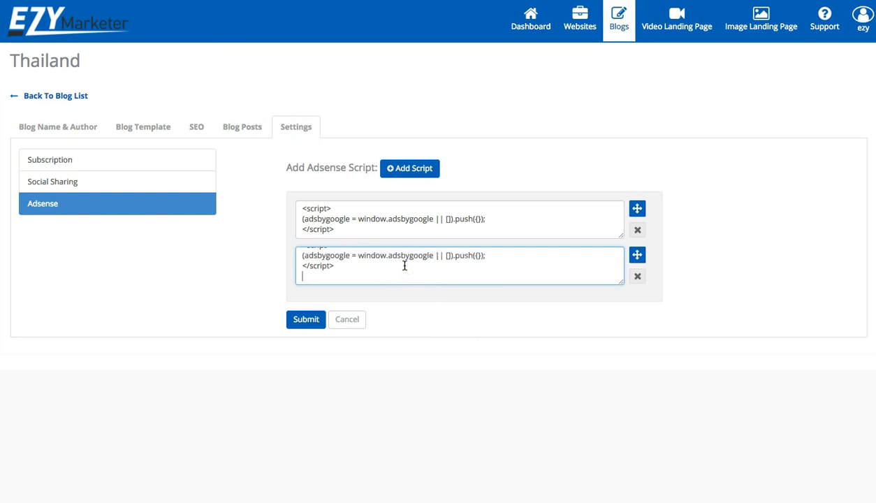
left_click(412, 169)
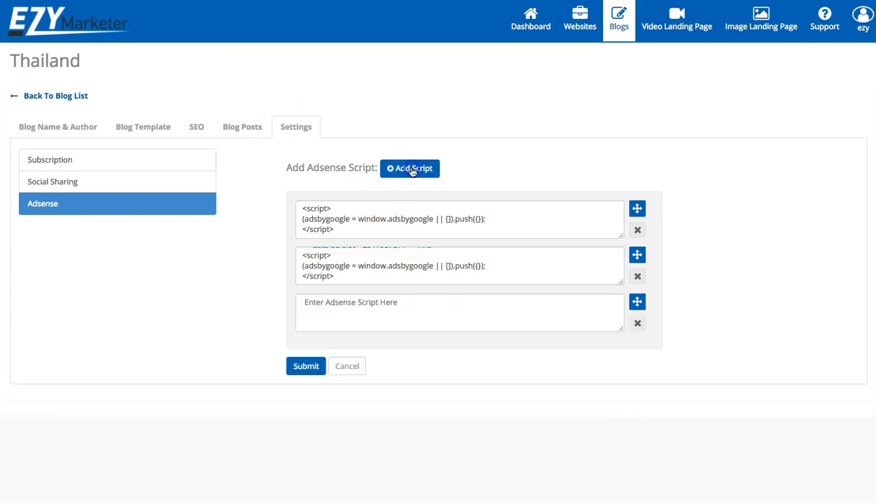
Paste the Checking 5 Large Skyscraper code into the third Adsense box and submit all three scripts
key("ctrl+Tab")
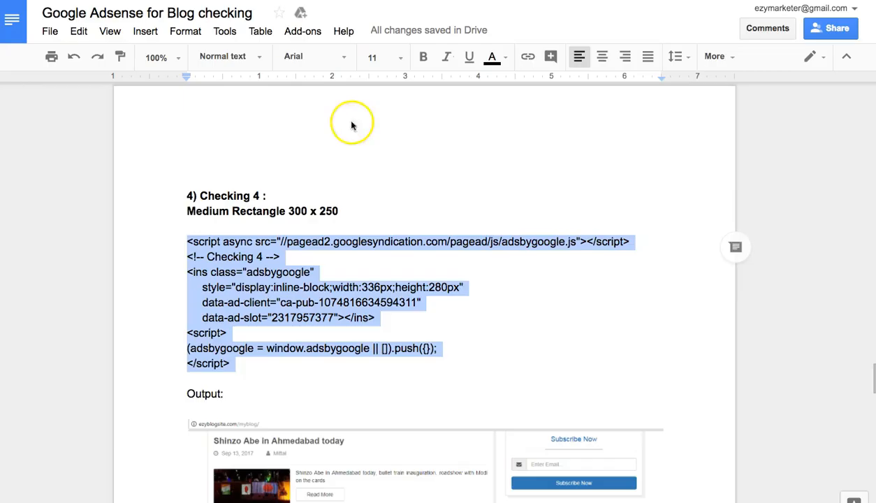
scroll(448, 272, "down", 10)
scroll(448, 271, "down", 7)
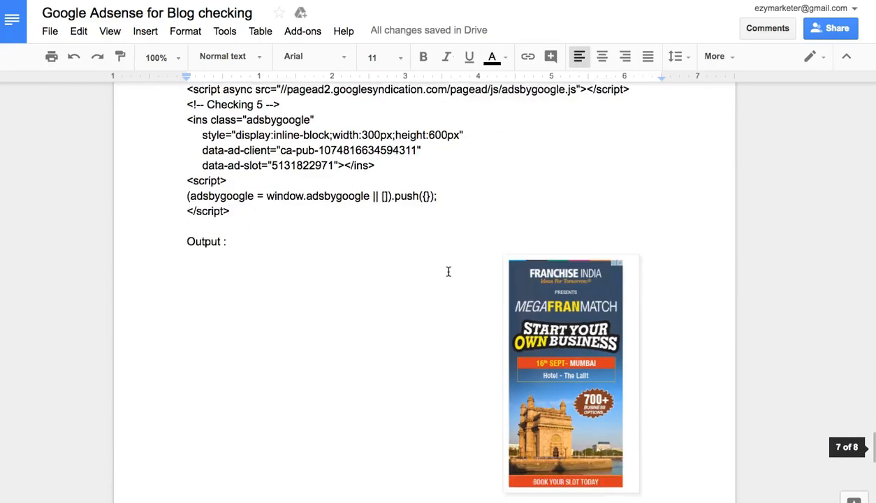
scroll(448, 271, "up", 2)
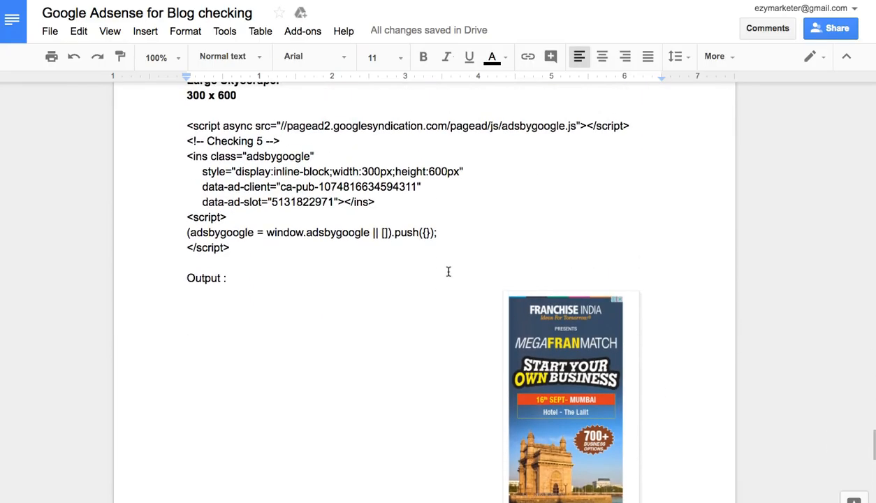
scroll(448, 272, "up", 2)
left_click_drag(179, 191, 238, 308)
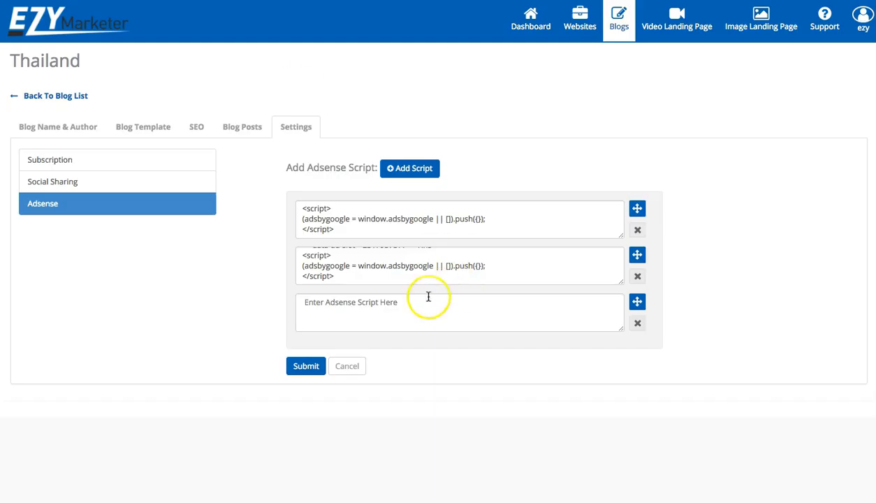
left_click(413, 304)
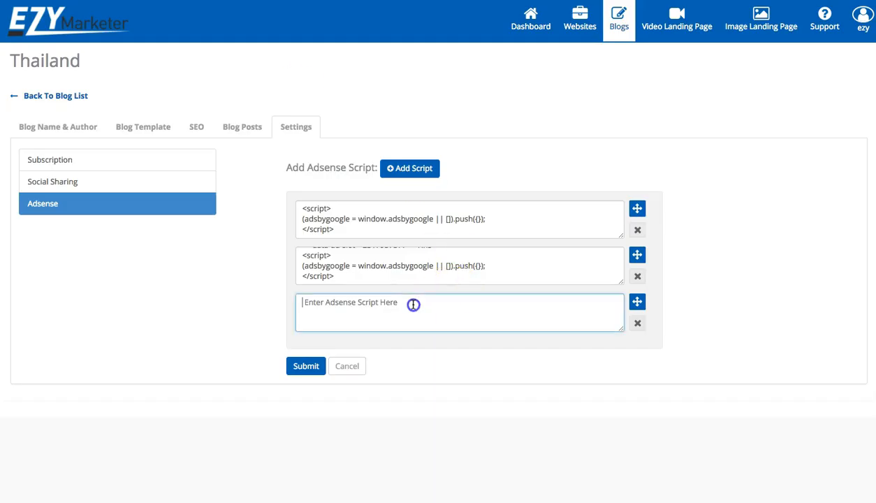
key("ctrl+v")
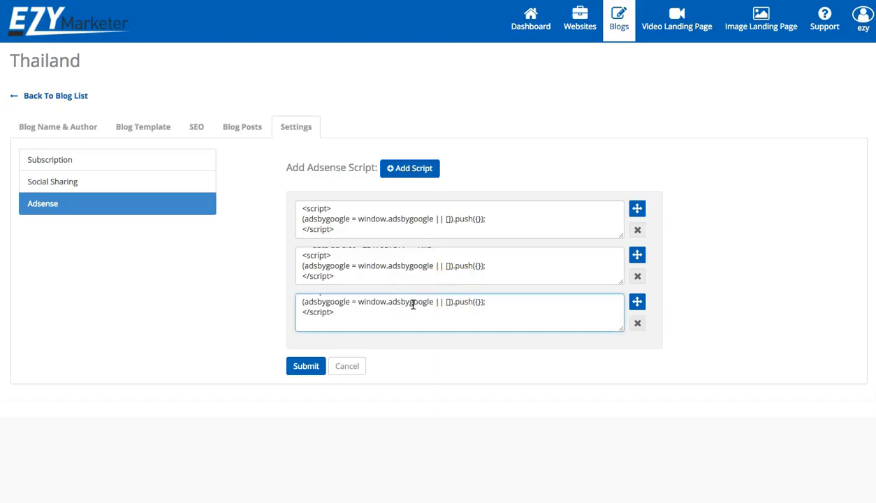
key("BackSpace")
left_click(305, 367)
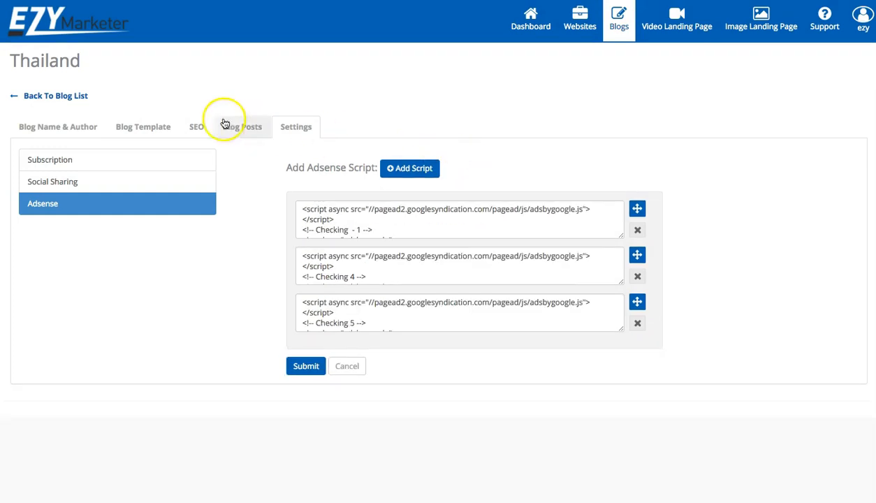
Return to the blog list and upload the Thailand blog to republish it
left_click(66, 100)
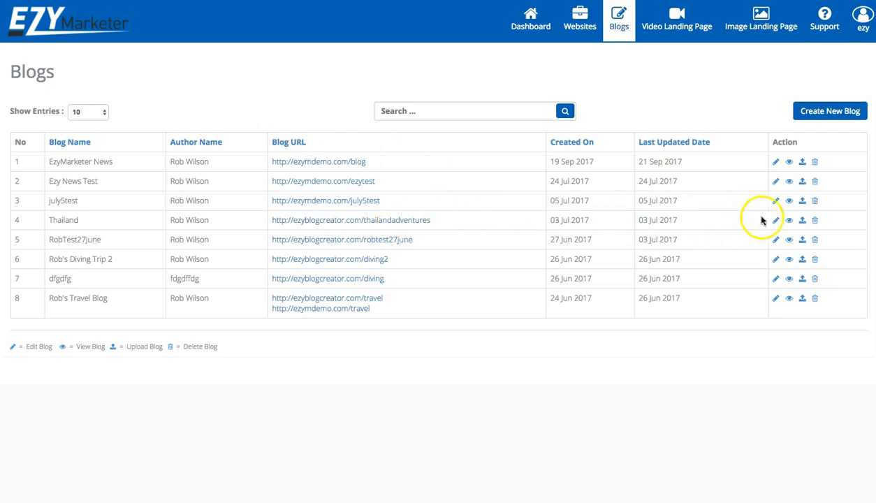
left_click(802, 221)
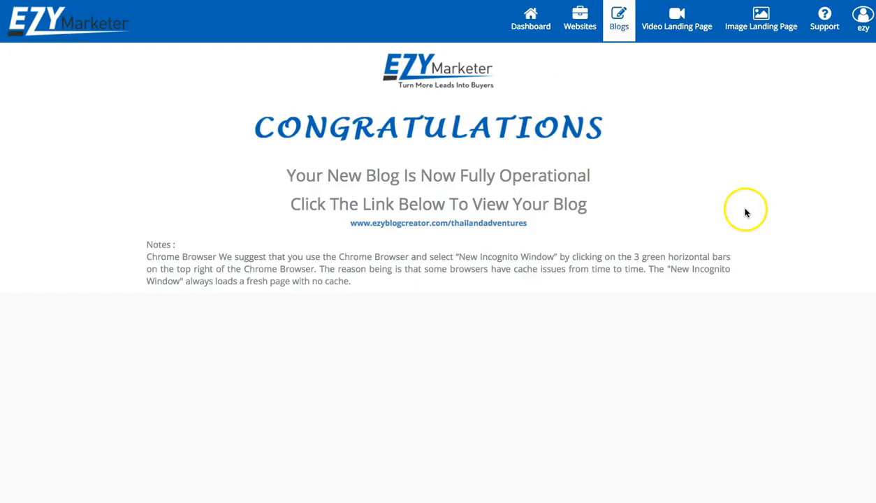
left_click(433, 223)
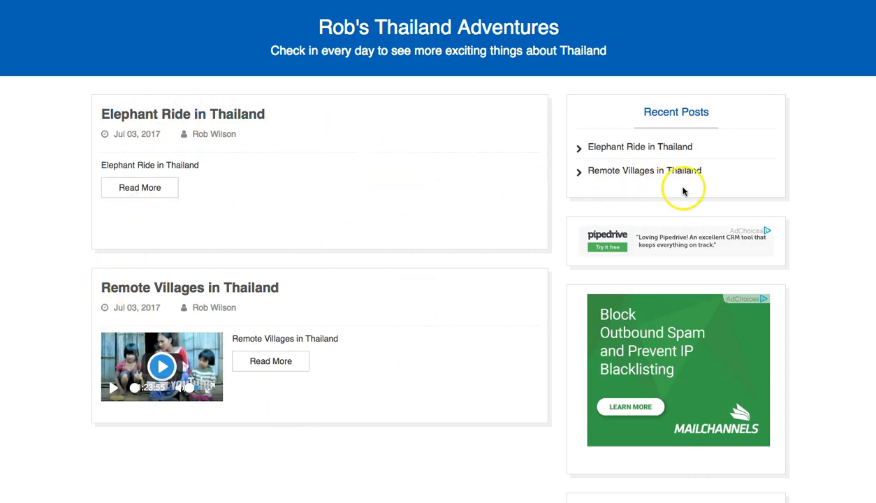
scroll(687, 192, "down", 1)
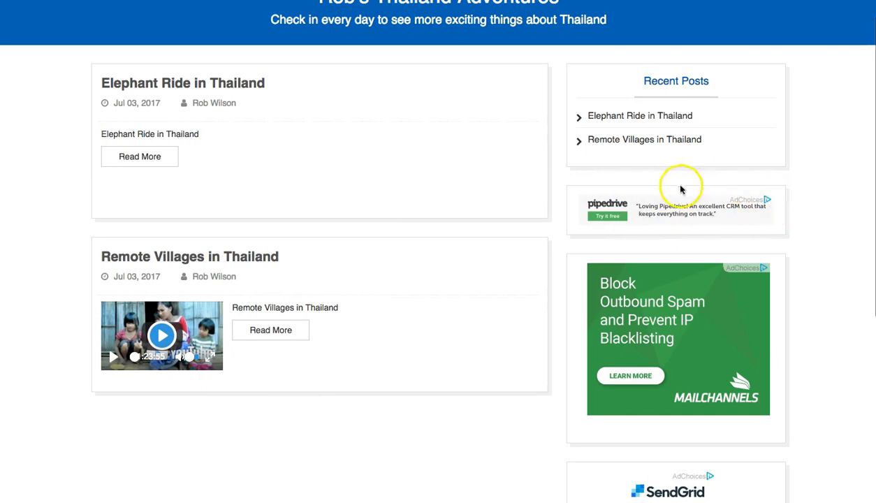
scroll(670, 284, "down", 3)
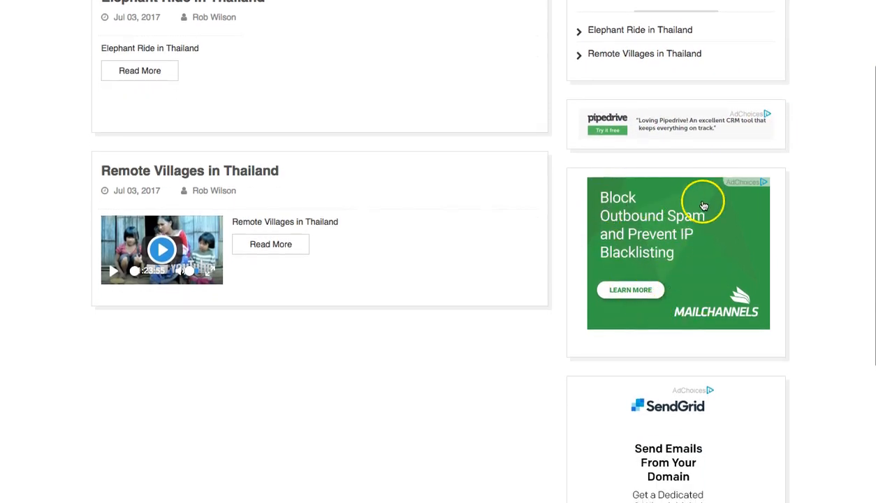
scroll(699, 289, "down", 2)
scroll(699, 289, "down", 7)
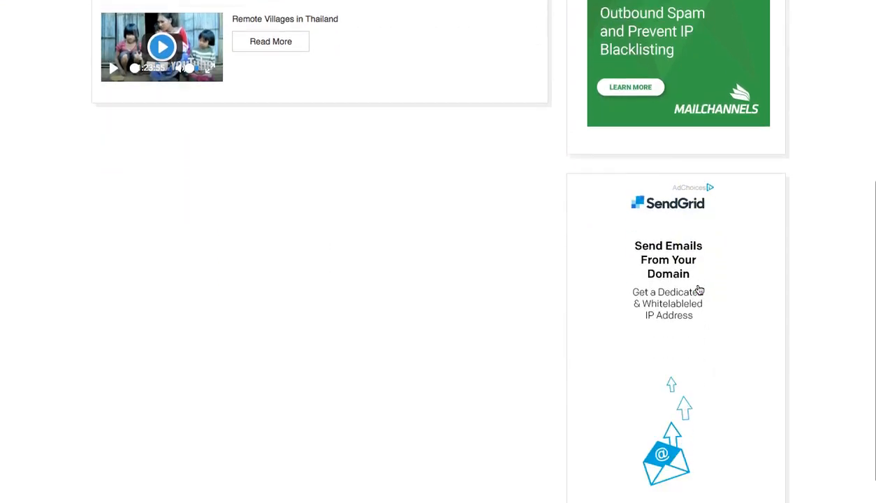
scroll(699, 289, "up", 10)
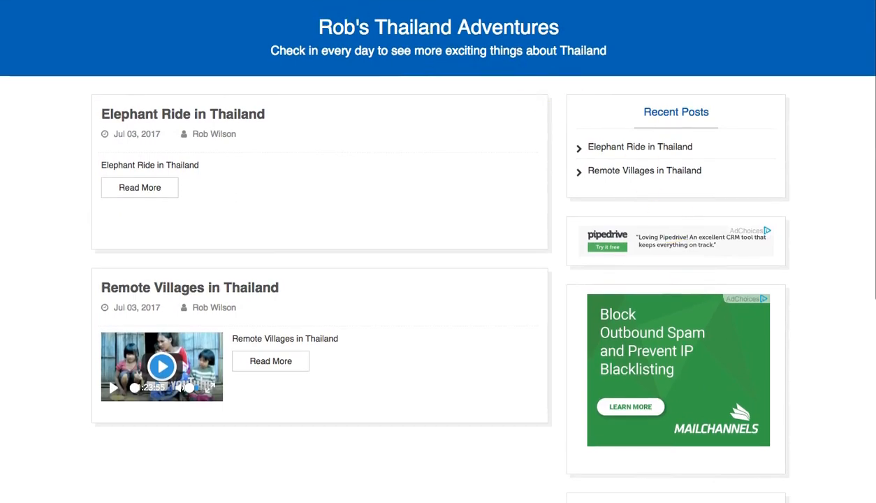
key("ctrl+shift+Tab")
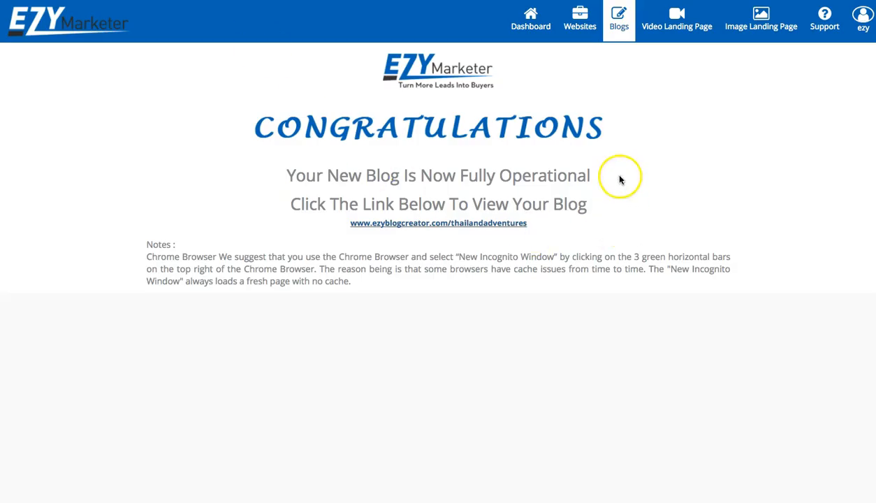
Reopen the Thailand blog for editing from the Blogs list
left_click(618, 22)
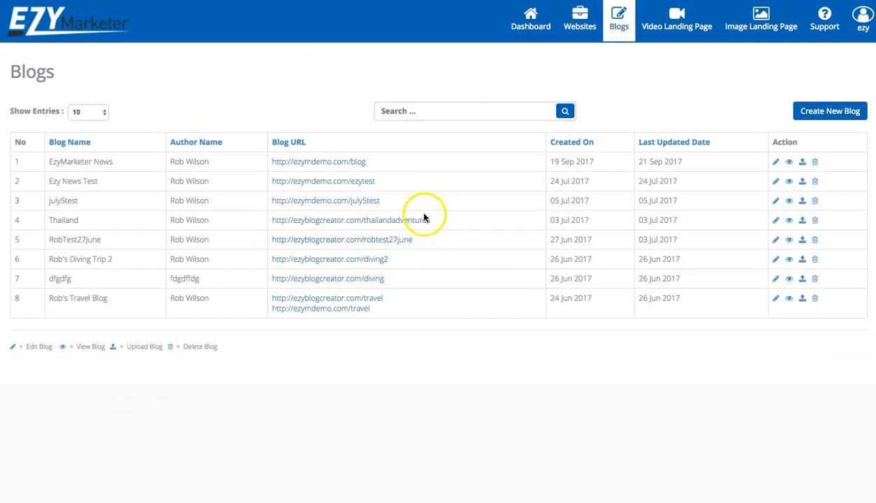
left_click(775, 221)
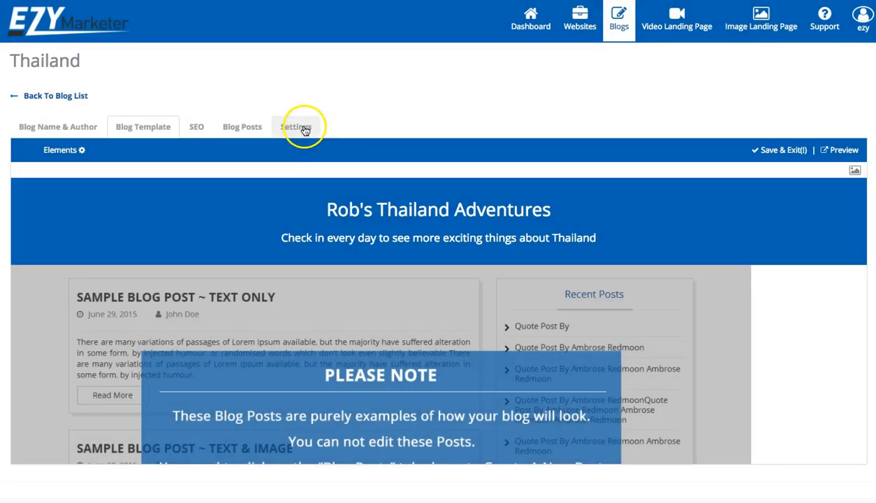
Turn on the Thailand blog's subscription form and place it above recent posts
left_click(303, 127)
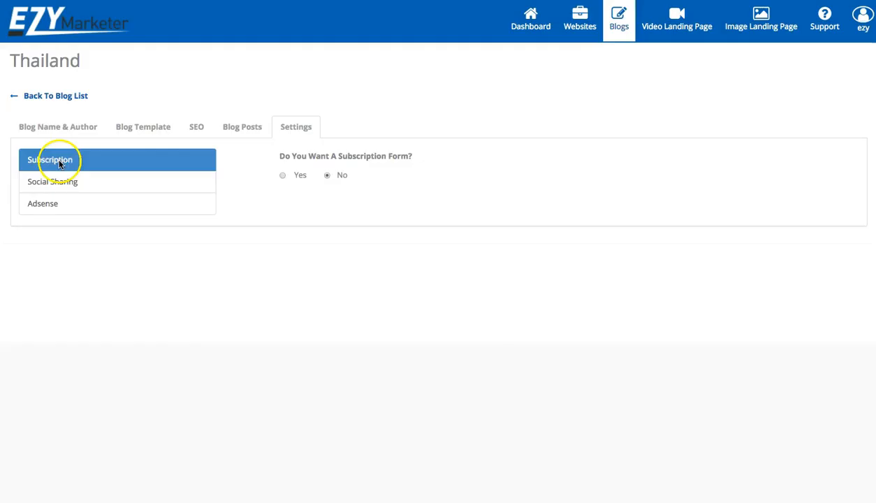
left_click(64, 160)
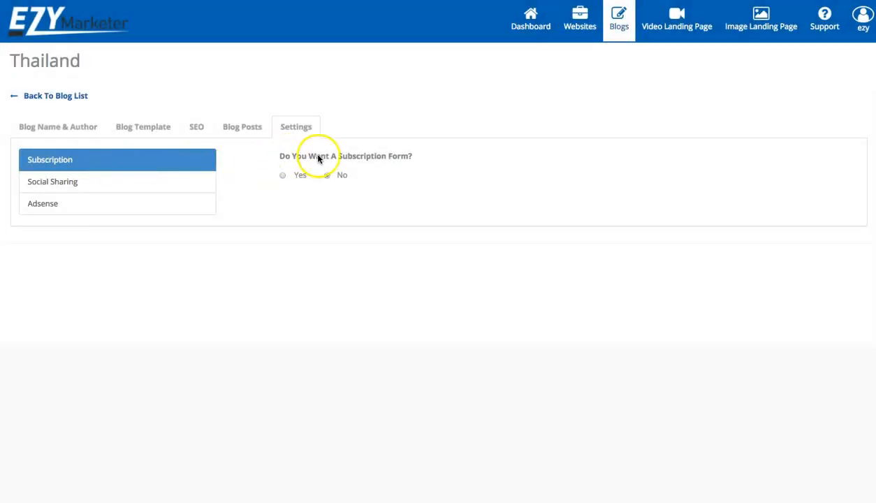
left_click(282, 176)
scroll(379, 250, "down", 1)
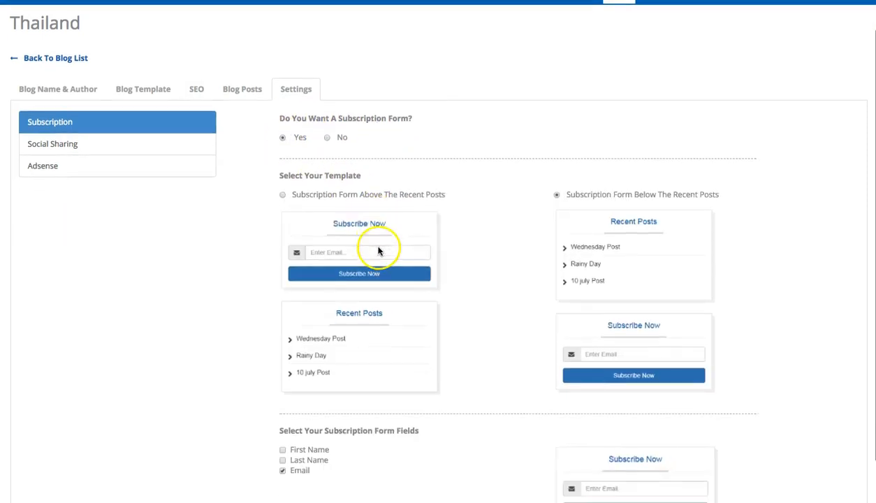
left_click(281, 193)
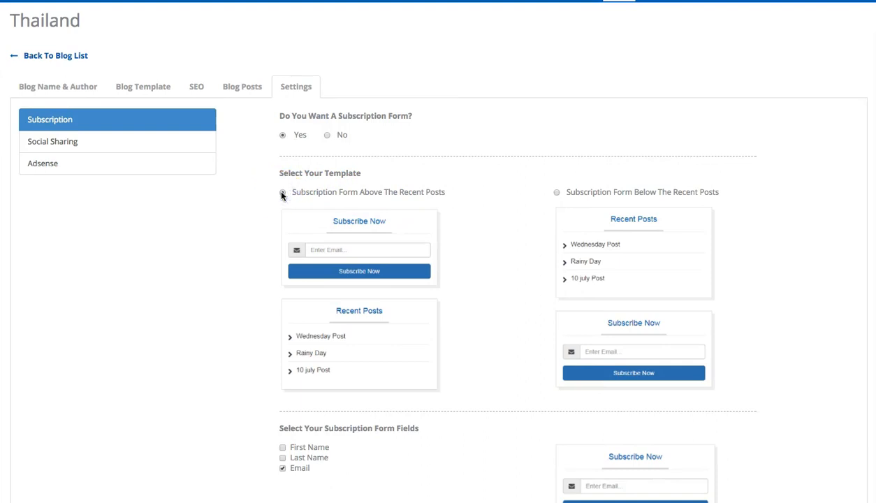
scroll(282, 195, "down", 1)
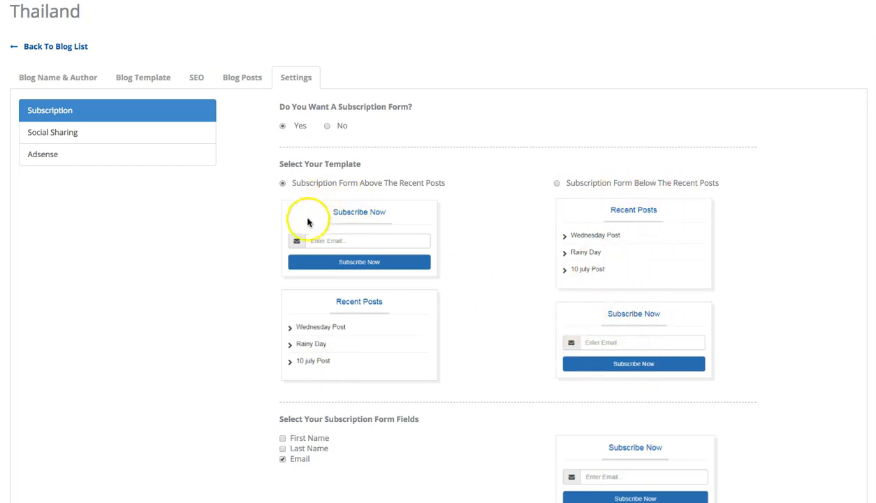
left_click(282, 183)
scroll(363, 224, "down", 1)
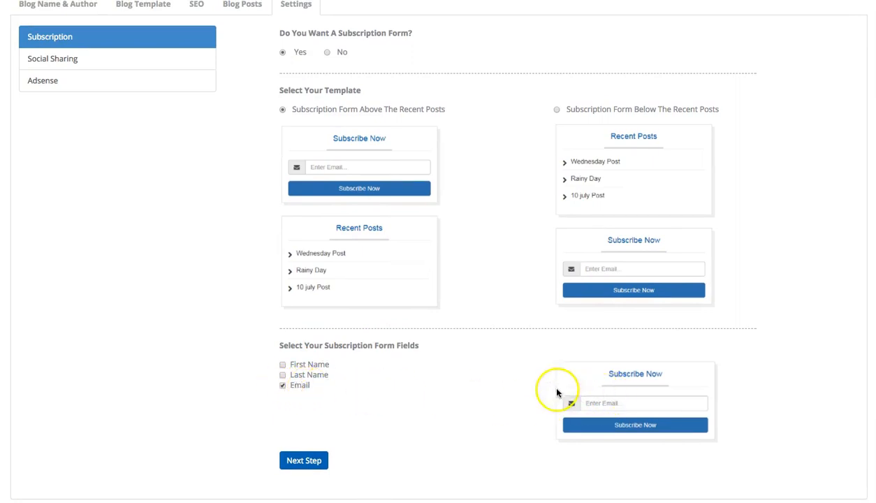
Add First Name and Last Name fields to the form and continue to the Contact List step
left_click(282, 365)
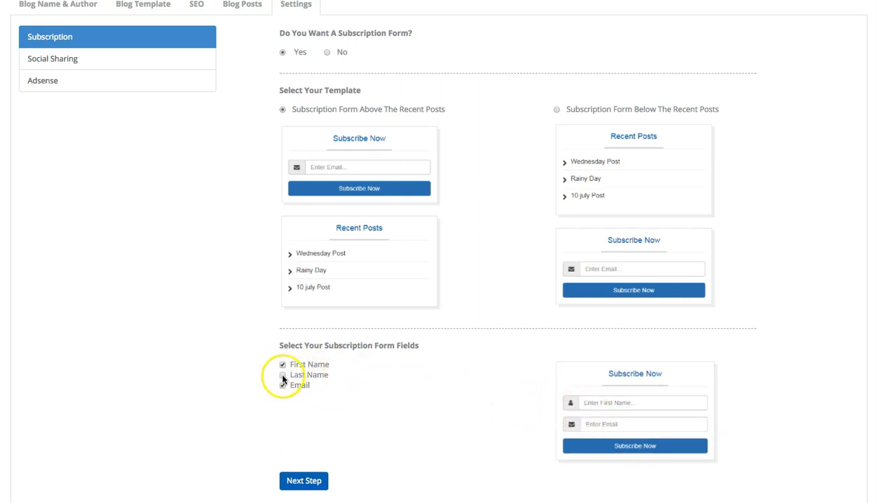
left_click(283, 375)
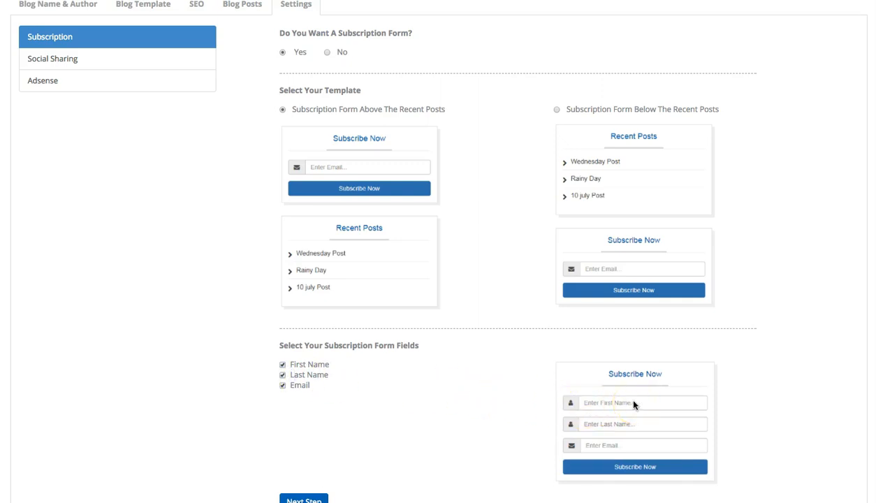
scroll(618, 453, "down", 1)
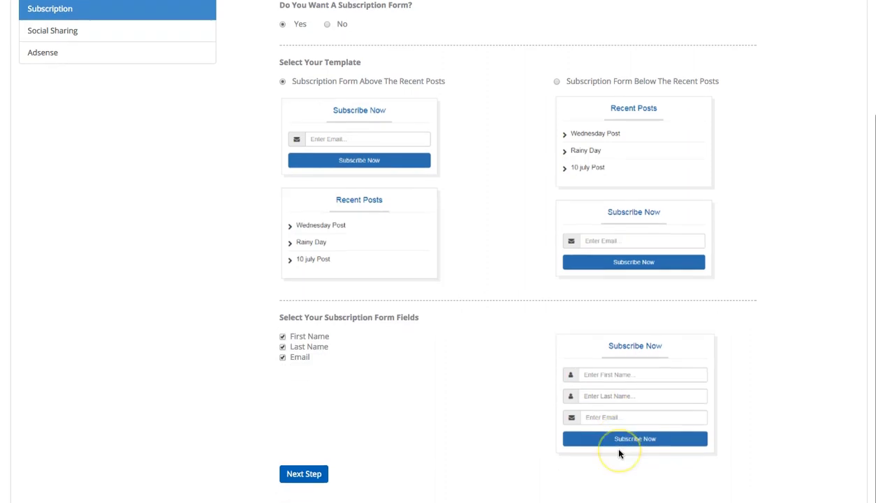
left_click(311, 462)
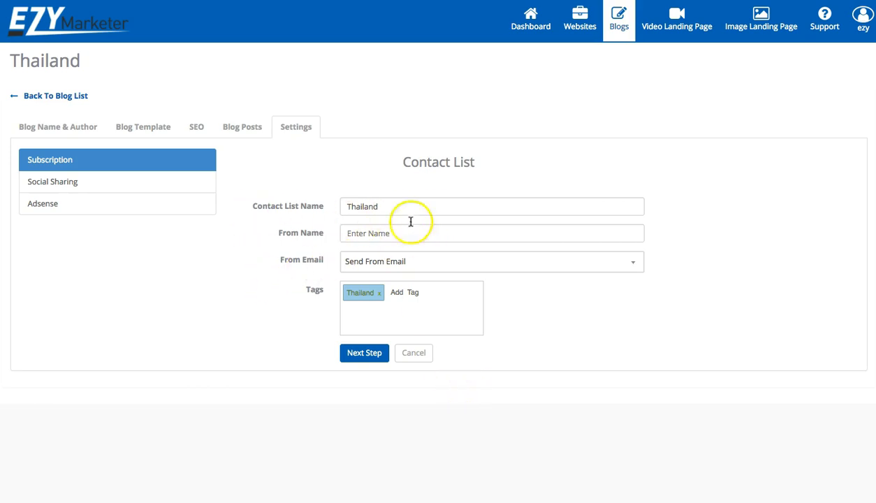
Set the sender to the newsletter address with From Name 'EzyMarketer Blog'
left_click(361, 234)
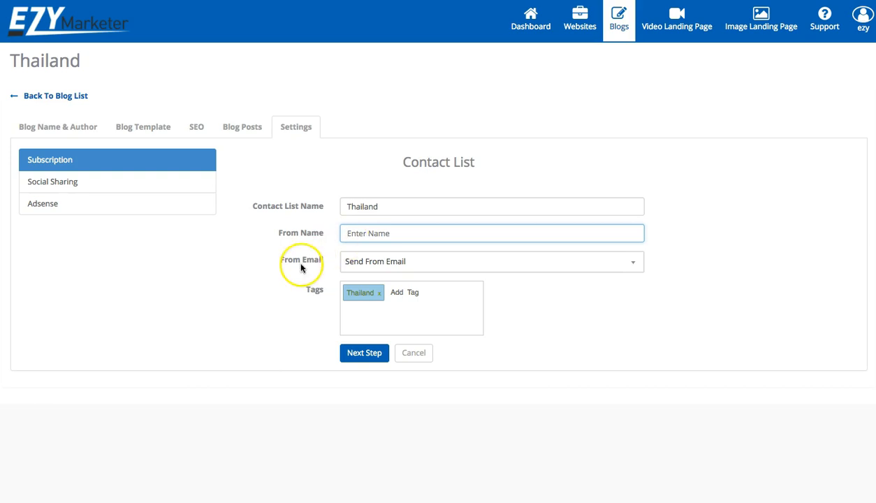
left_click(364, 264)
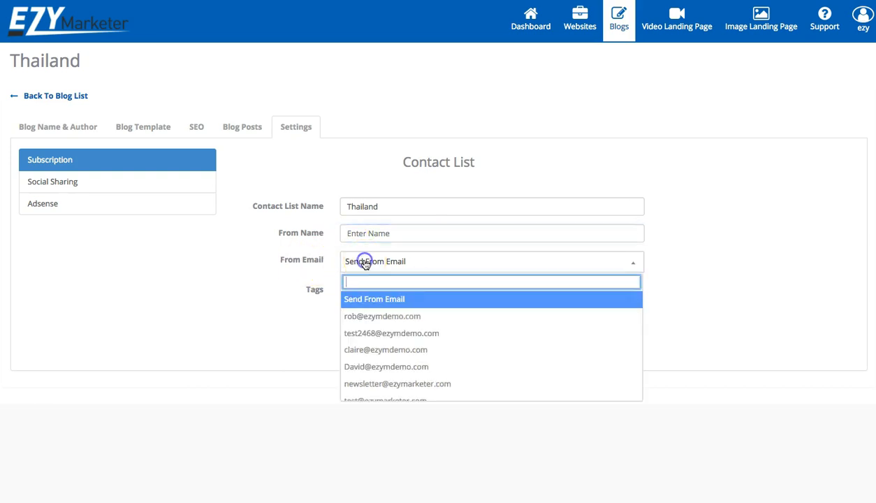
scroll(364, 336, "down", 2)
left_click(371, 342)
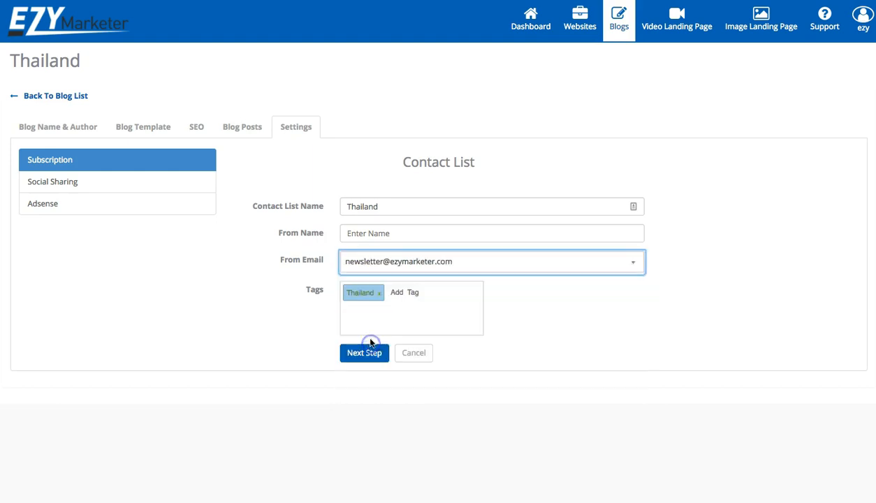
left_click(380, 239)
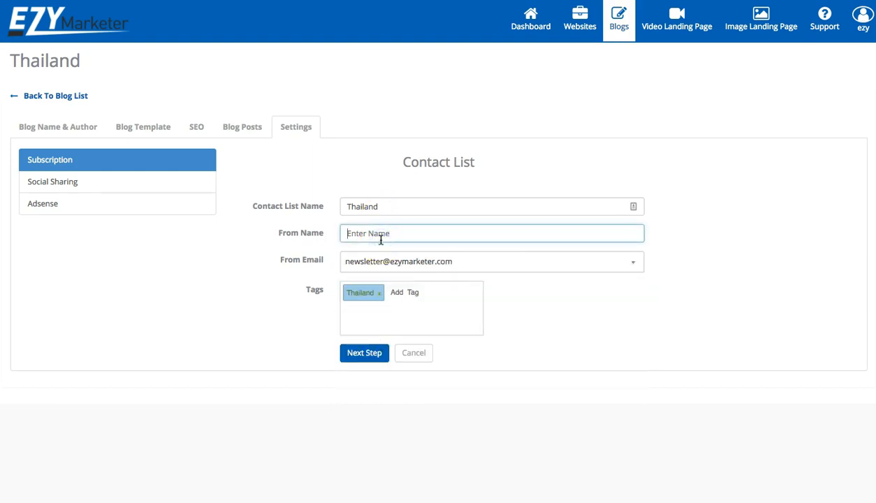
type("EzyMar")
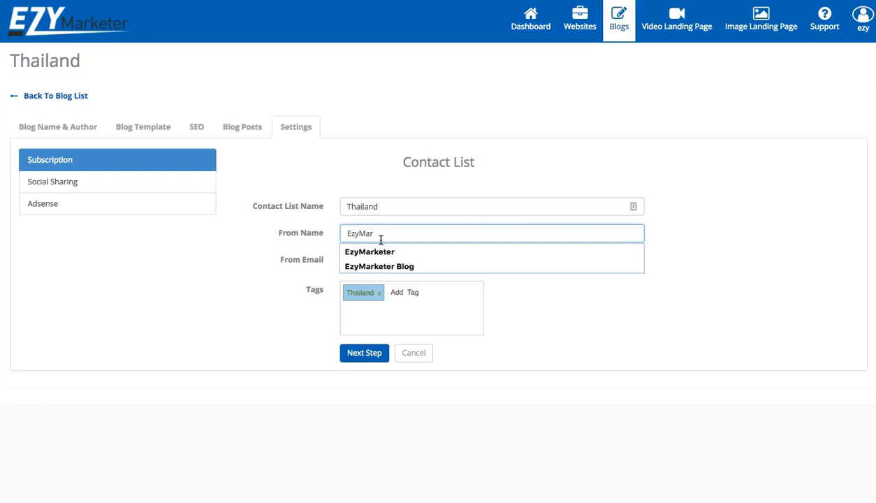
left_click(381, 265)
left_click(577, 346)
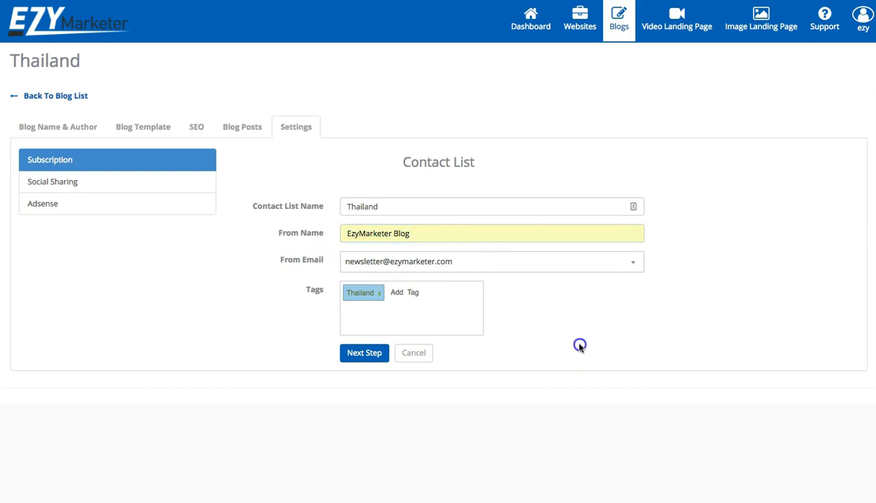
Check the contact list name Thailand and continue to the thank-you email step
left_click(393, 205)
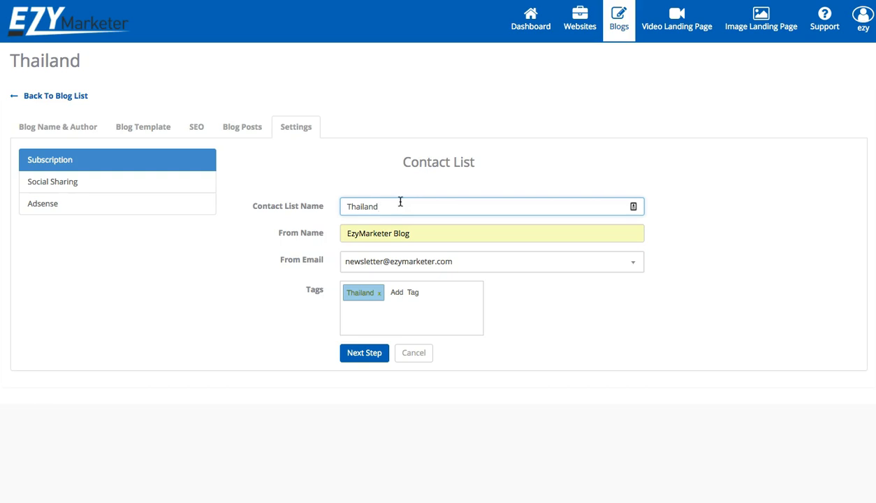
left_click(412, 204)
left_click(365, 354)
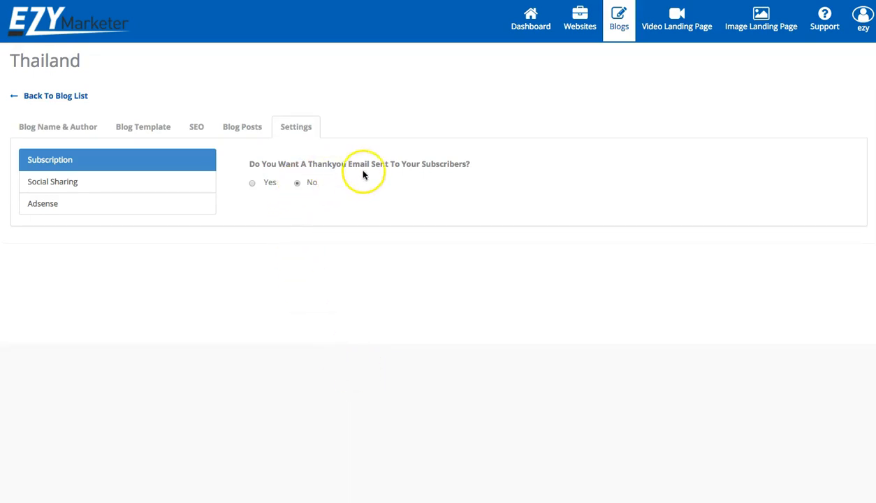
Enable the thank-you email with subject 'EzyMarketer Blog Subscription' and start the welcome message
left_click(253, 183)
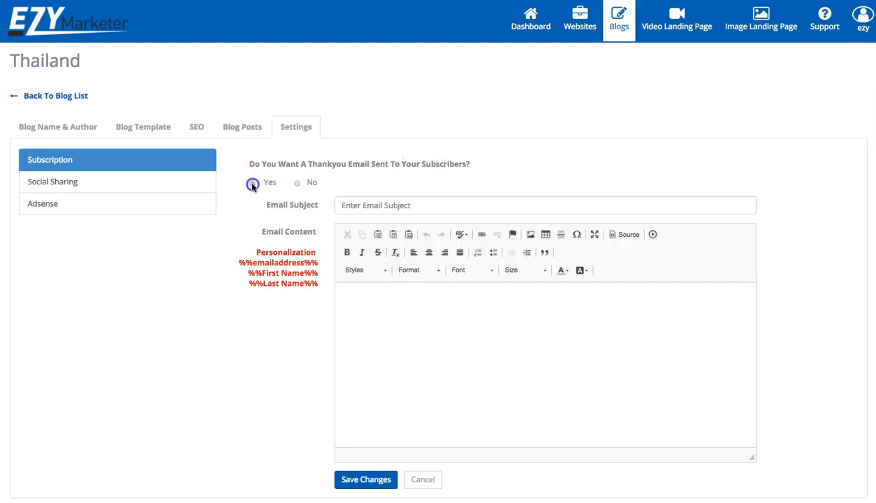
left_click(404, 202)
type("THan")
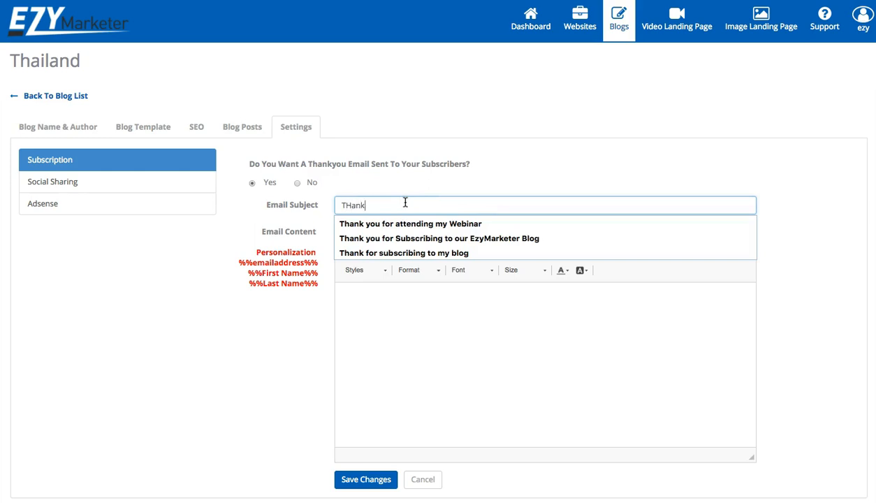
left_click(425, 251)
left_click(562, 326)
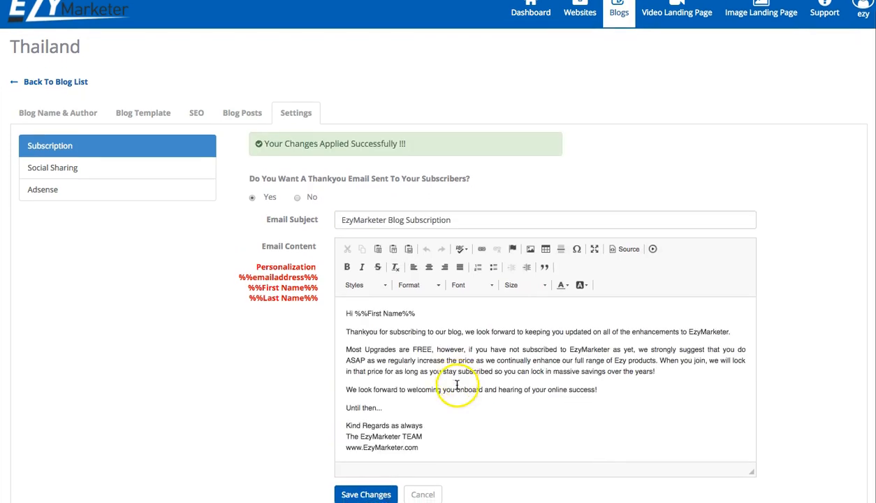
scroll(454, 384, "down", 1)
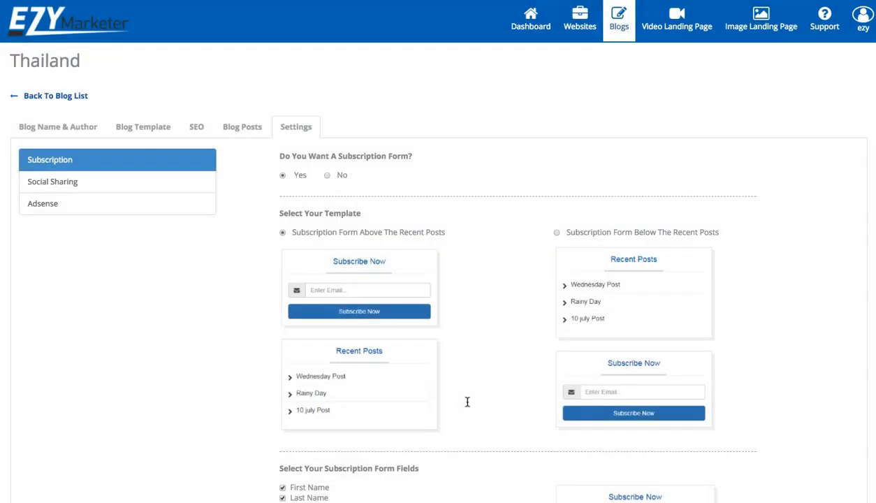
Scroll through the Thailand blog's subscription settings to review them
scroll(467, 402, "down", 3)
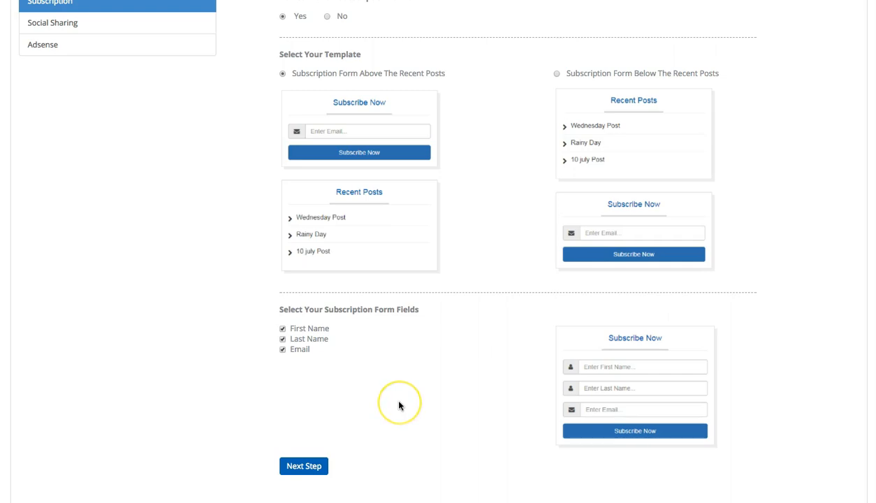
scroll(399, 405, "up", 3)
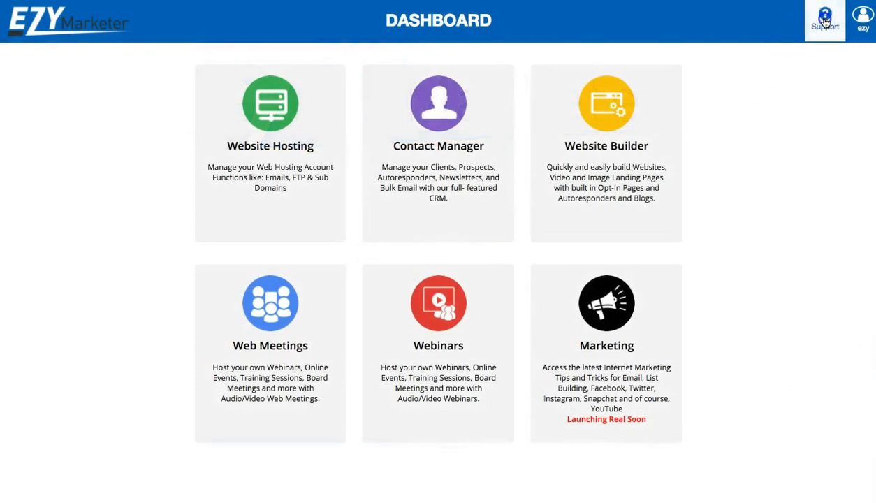
Open the Support Knowledge Base of user guides and videos
left_click(824, 22)
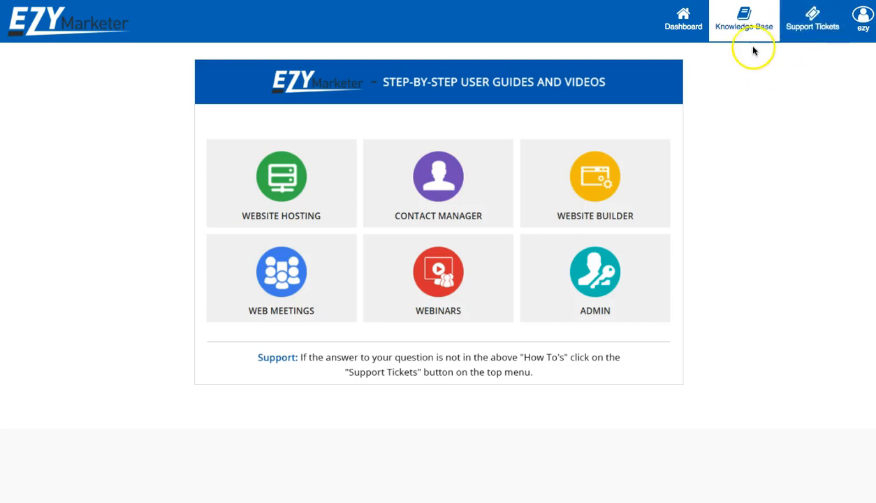
Read the Admin guide 'How Do I Change My Contact Email Address', then return to guides home
left_click(436, 215)
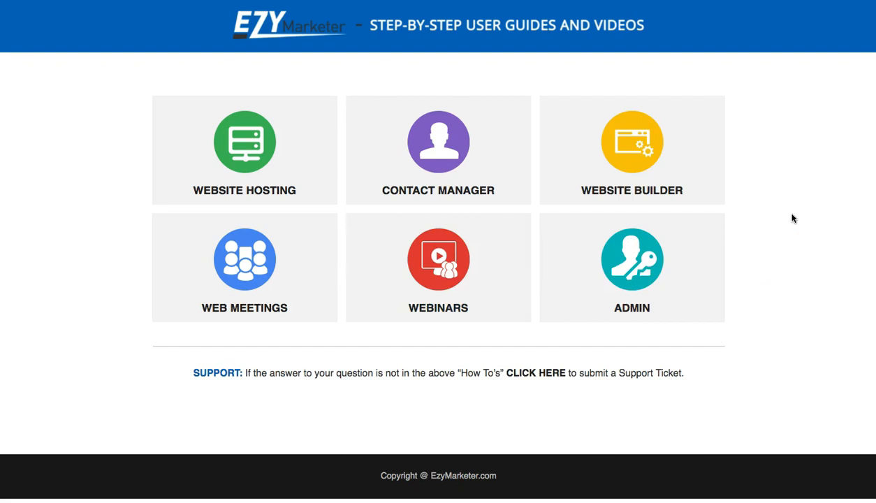
left_click(633, 268)
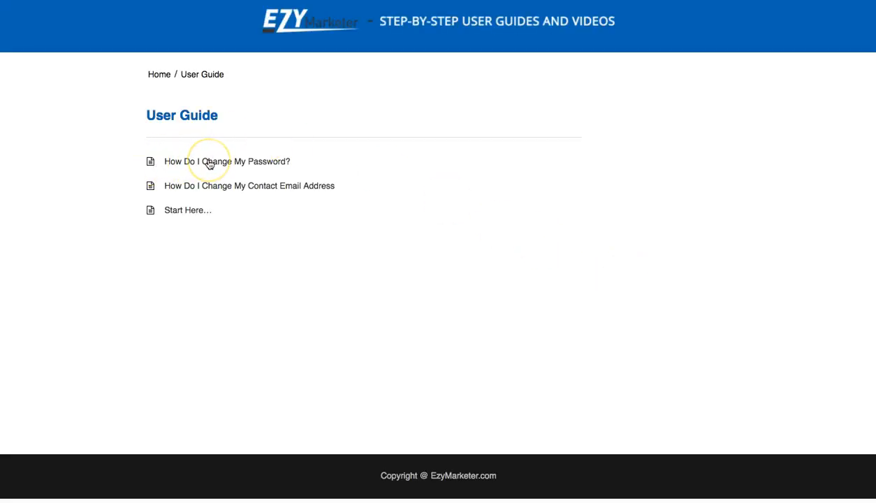
left_click(273, 185)
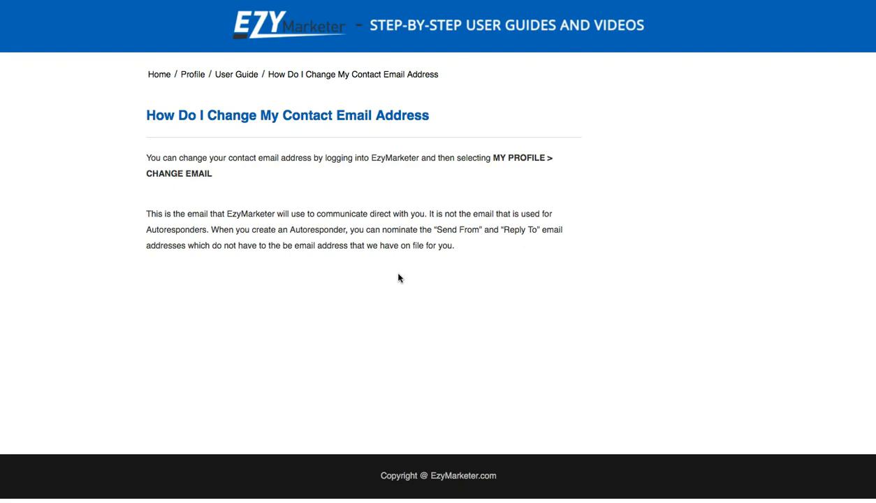
left_click(159, 74)
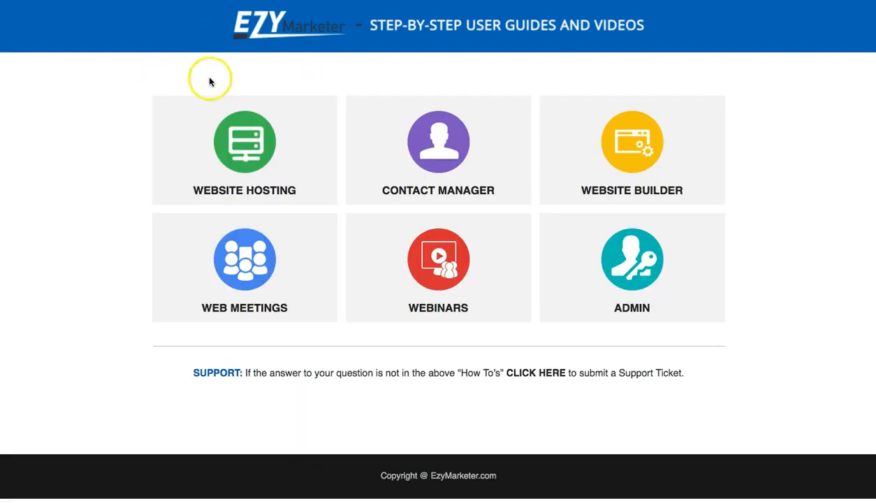
Read the Website Builder guide 'How to link pages in Website', scrolling through its menu and button links
left_click(634, 148)
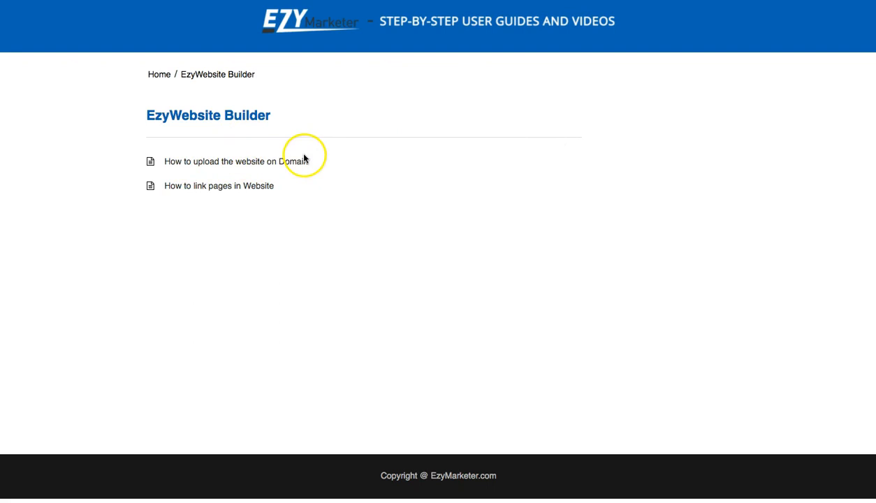
left_click(235, 186)
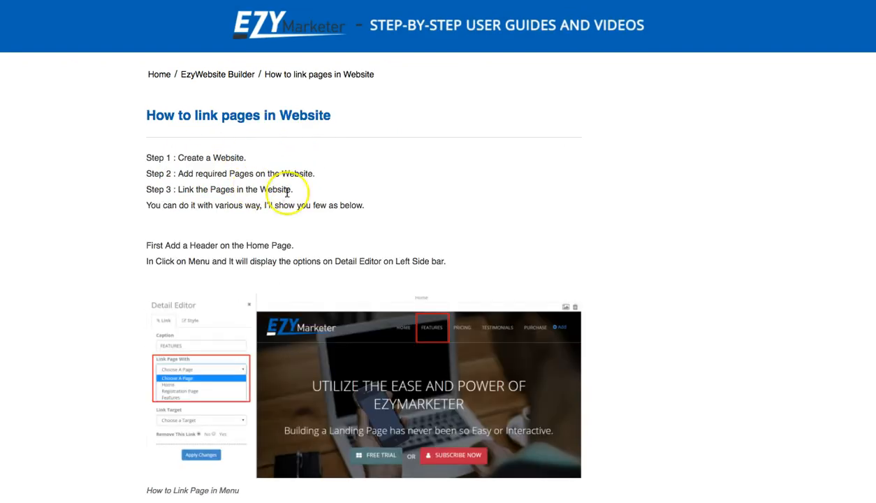
scroll(441, 211, "down", 5)
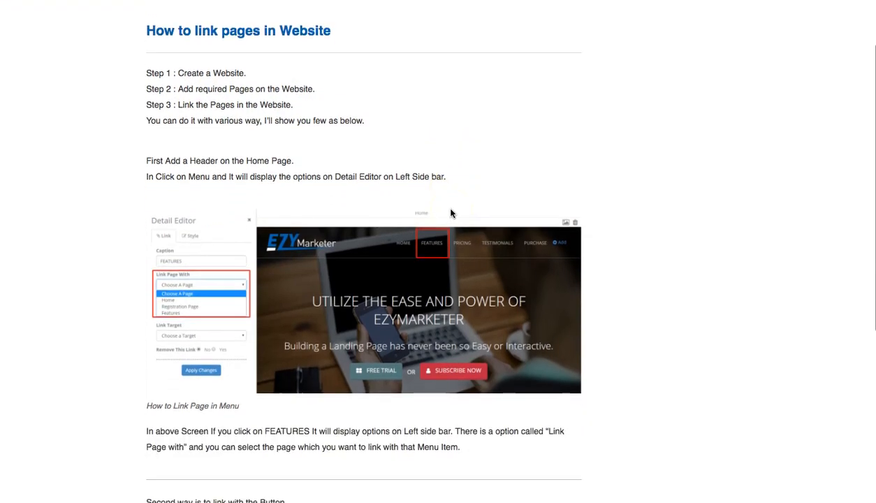
scroll(450, 213, "down", 6)
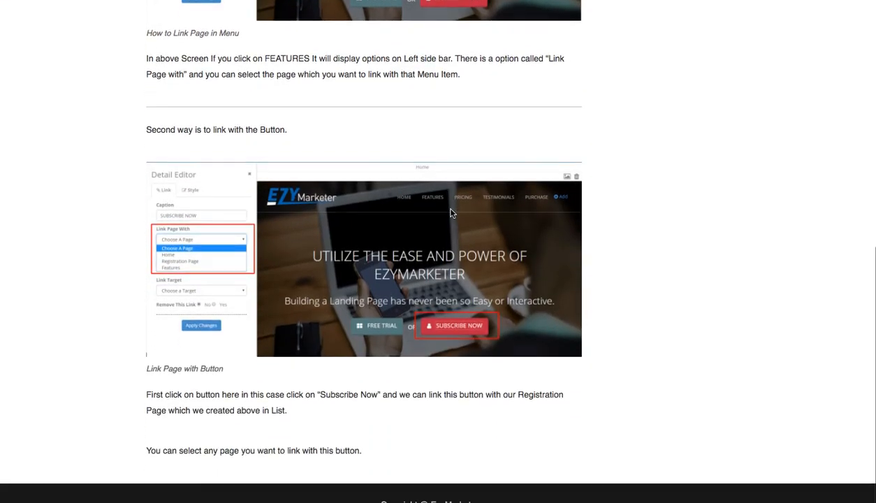
scroll(451, 213, "up", 8)
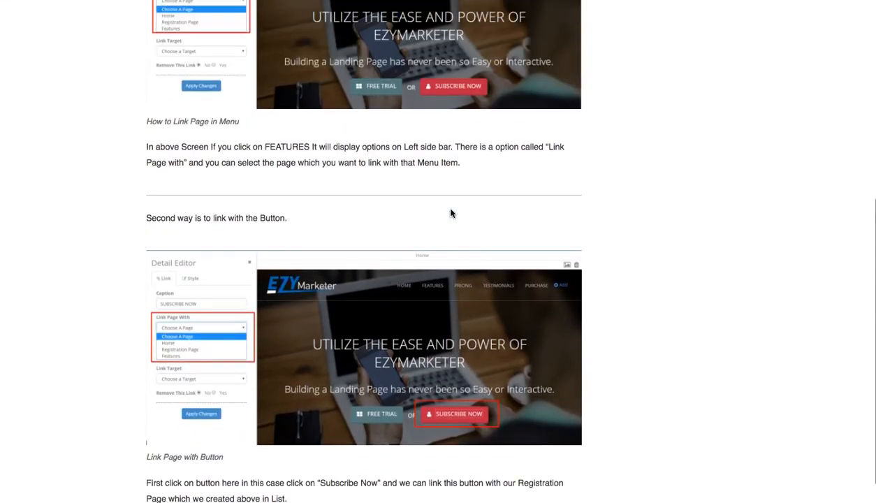
scroll(450, 211, "up", 4)
left_click(456, 205)
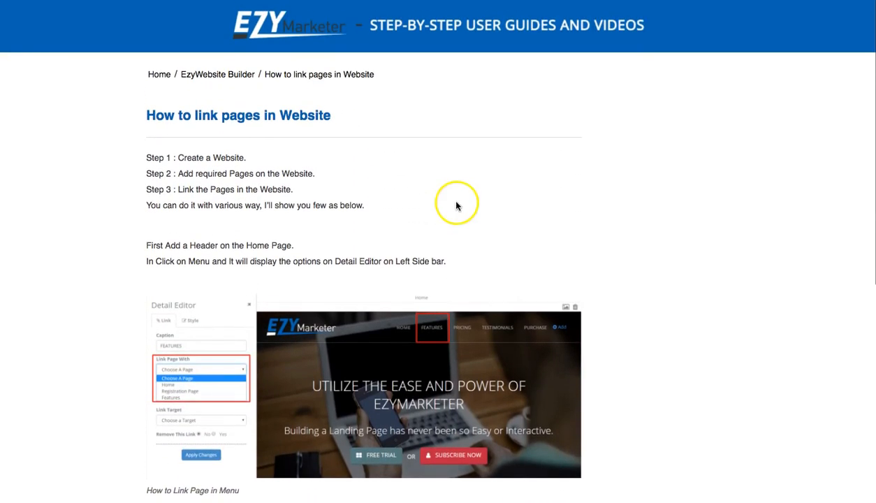